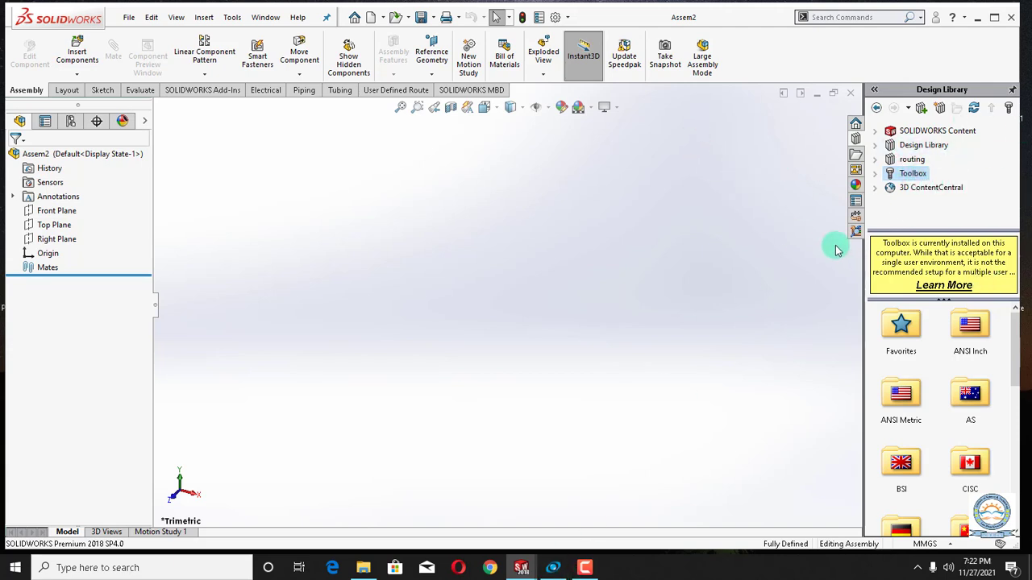
- Review the add-in list in the Add-Ins manager, then close it
left_click(568, 18)
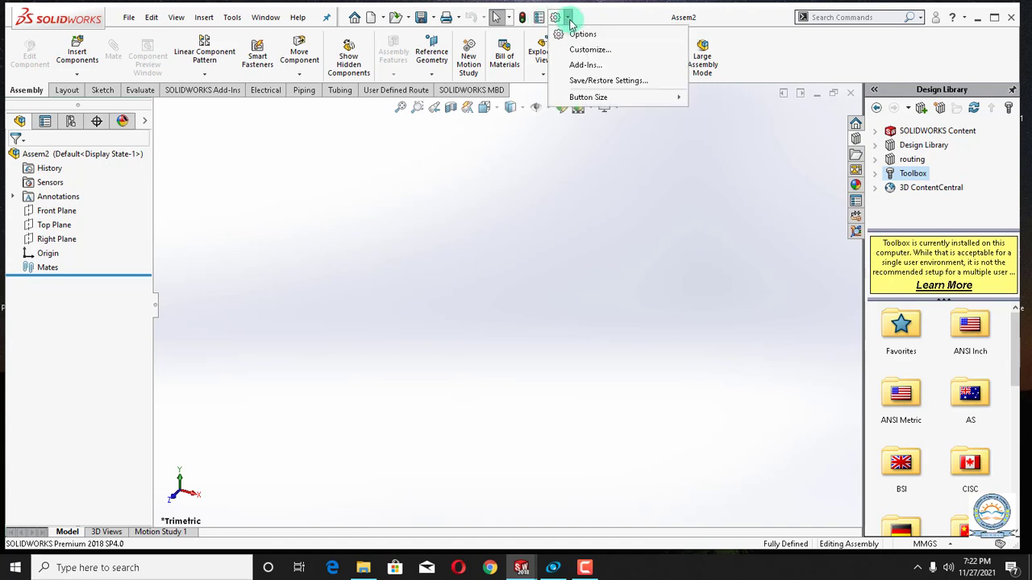
left_click(584, 64)
mouse_move(569, 271)
left_mouse_down()
mouse_move(565, 379)
mouse_move(584, 318)
left_mouse_up()
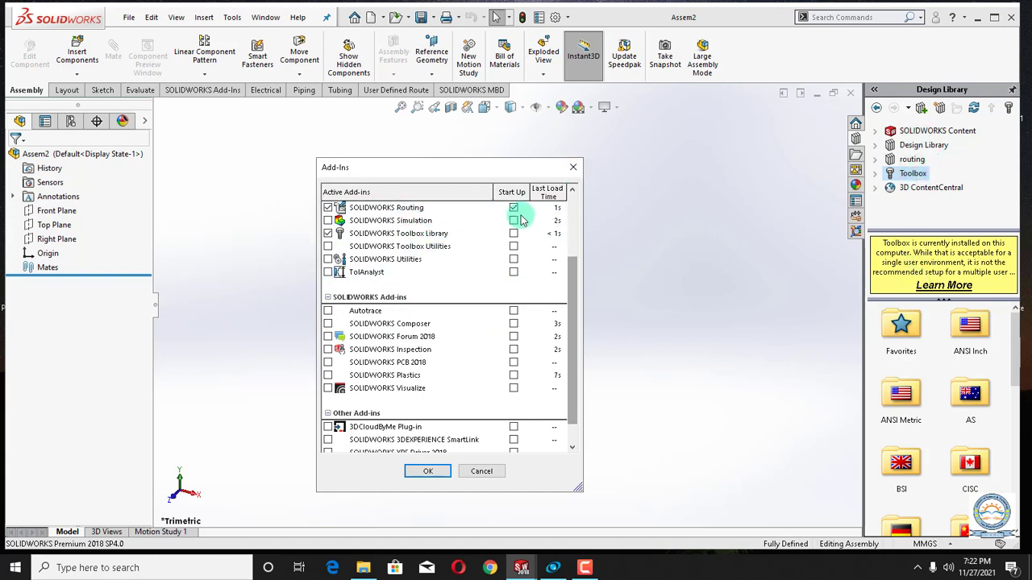
left_click(573, 167)
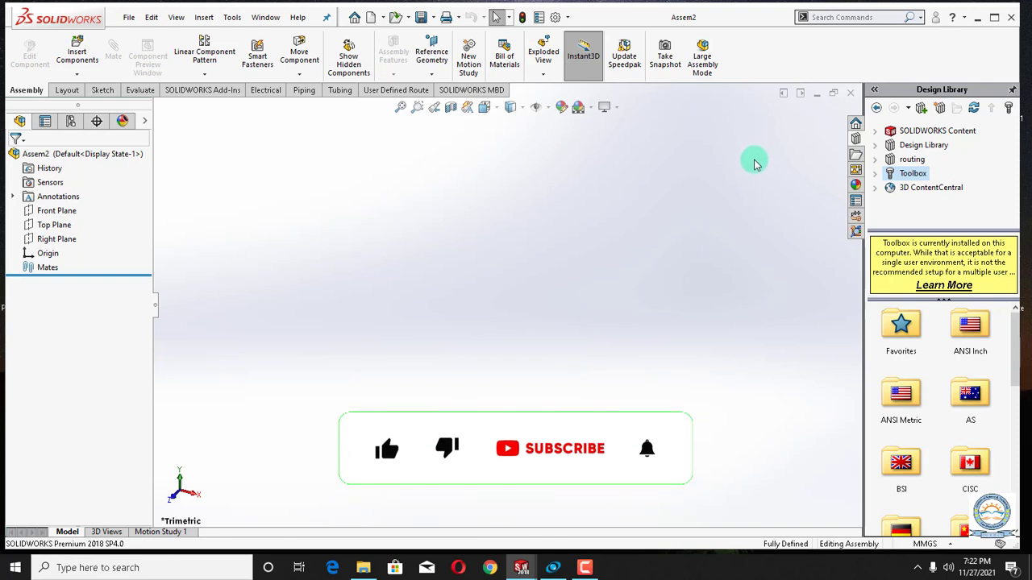
- Browse the Toolbox library to ANSI Inch > Power Transmission > Gears
left_click(879, 174)
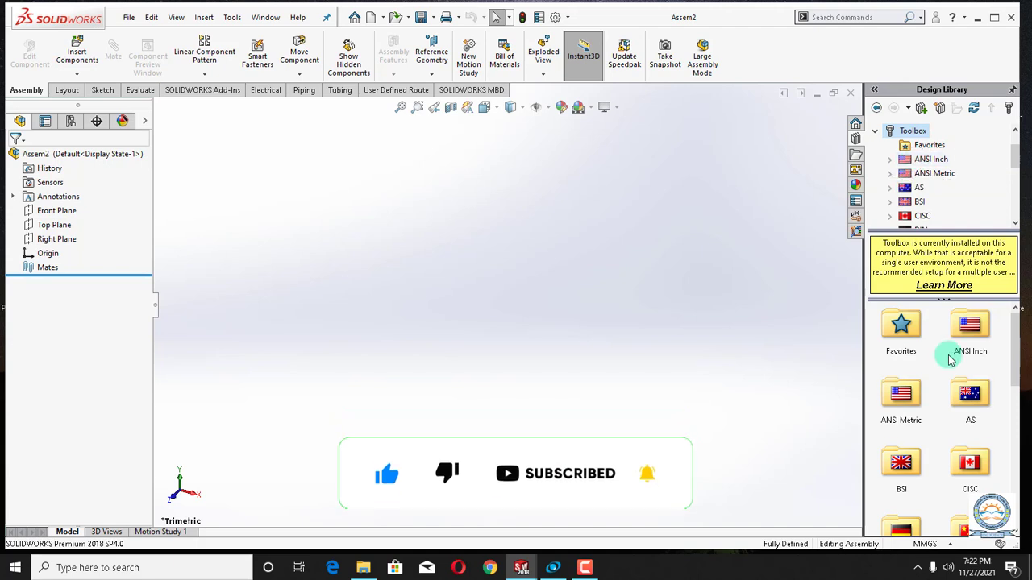
double_click(970, 327)
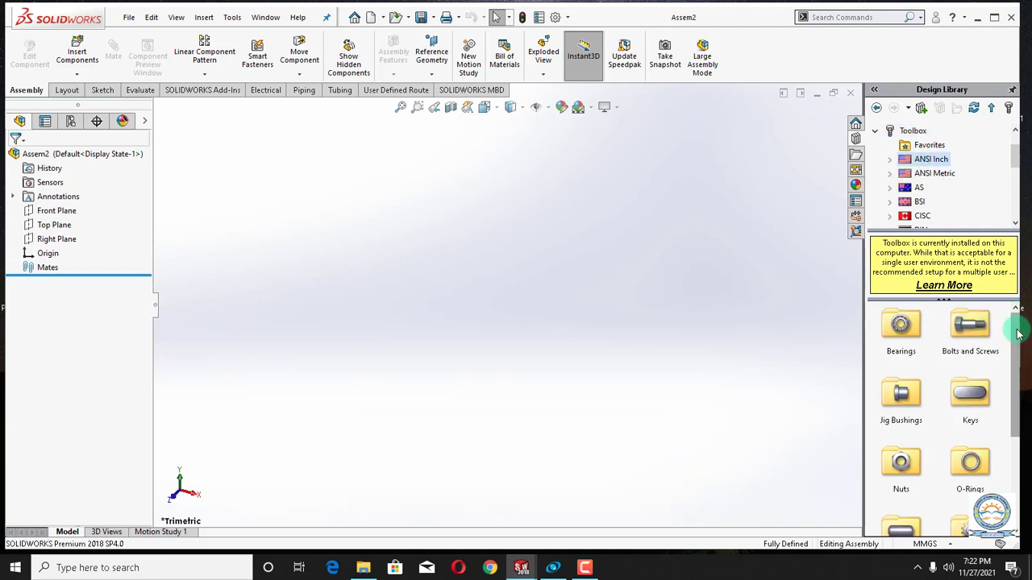
left_click_drag(1017, 335, 1017, 419)
double_click(974, 369)
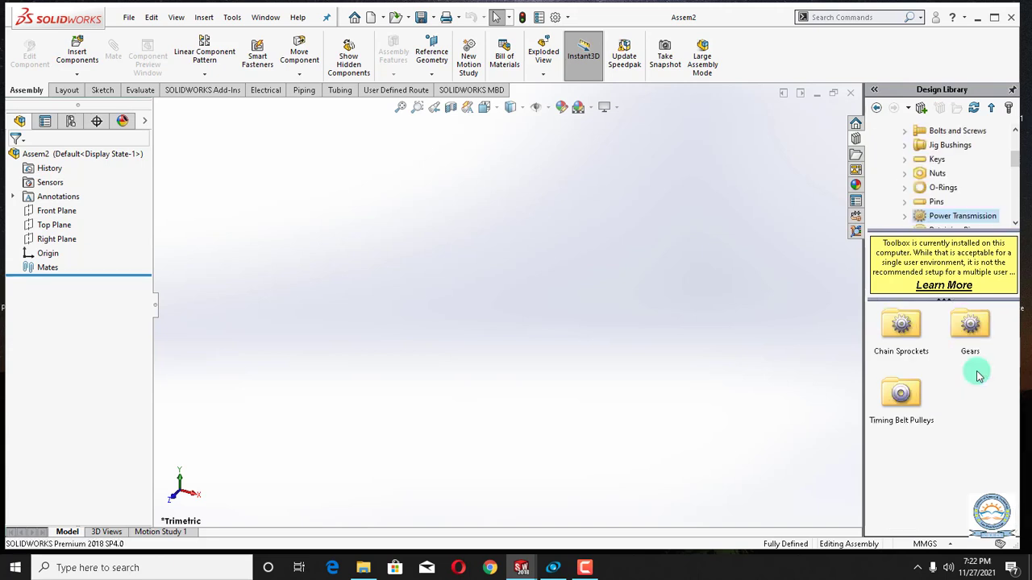
left_click(973, 326)
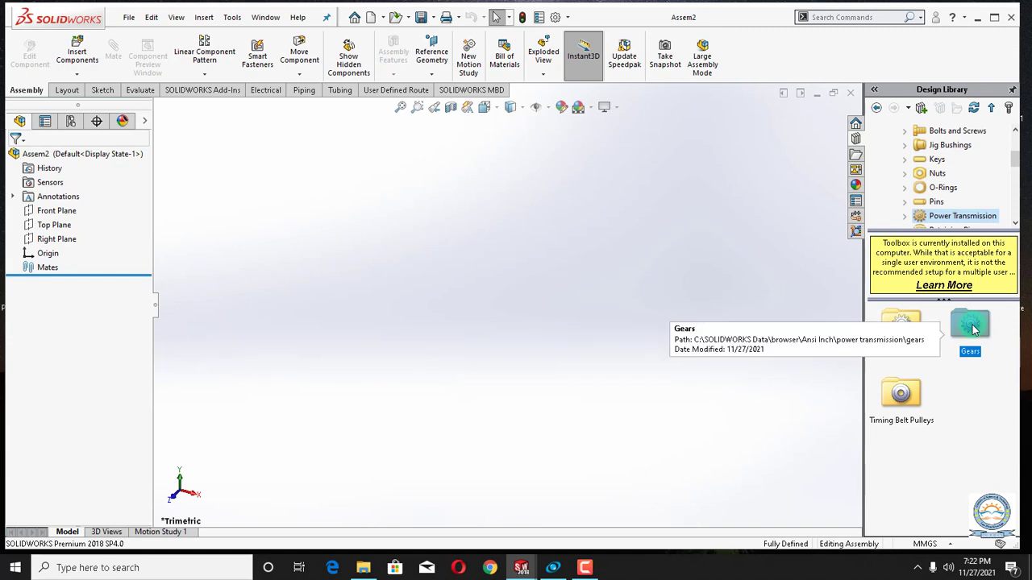
double_click(974, 326)
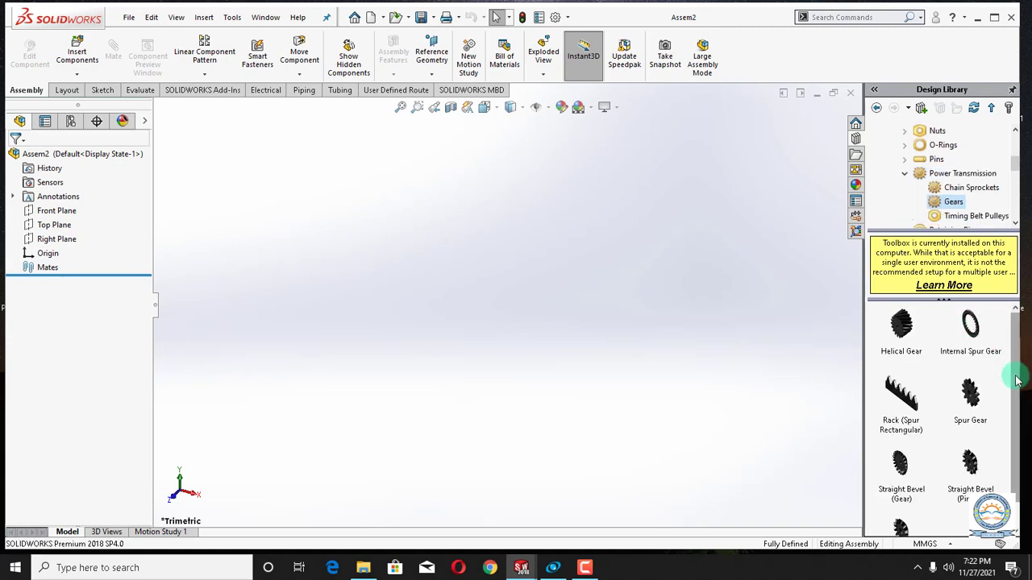
scroll(991, 379, "down", 1)
- Drop a Spur Gear into the assembly and keep its hub style as None
mouse_move(973, 365)
left_mouse_down()
mouse_move(421, 253)
mouse_move(447, 306)
left_mouse_up()
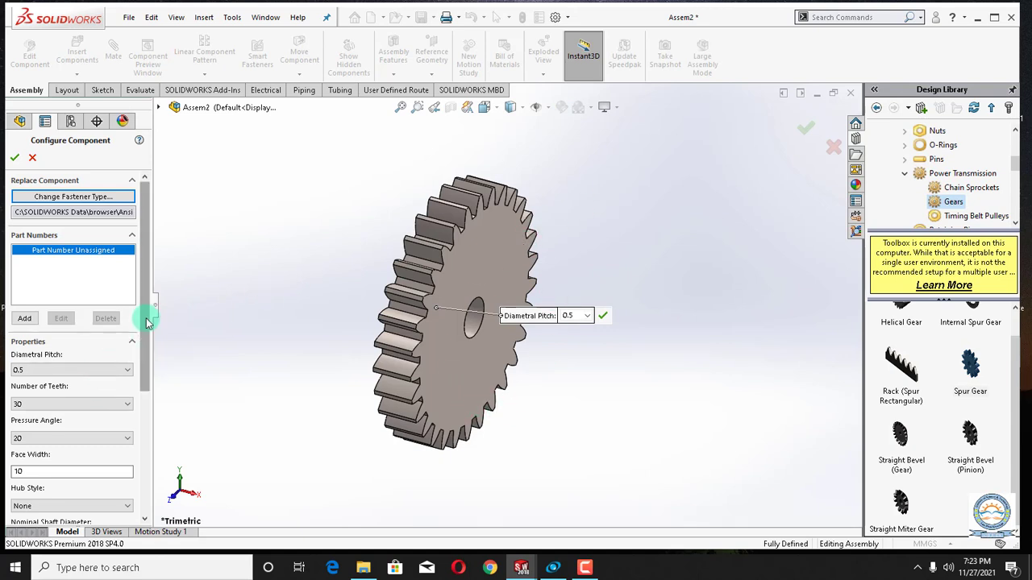
mouse_move(144, 318)
left_mouse_down()
mouse_move(143, 297)
mouse_move(140, 373)
left_mouse_up()
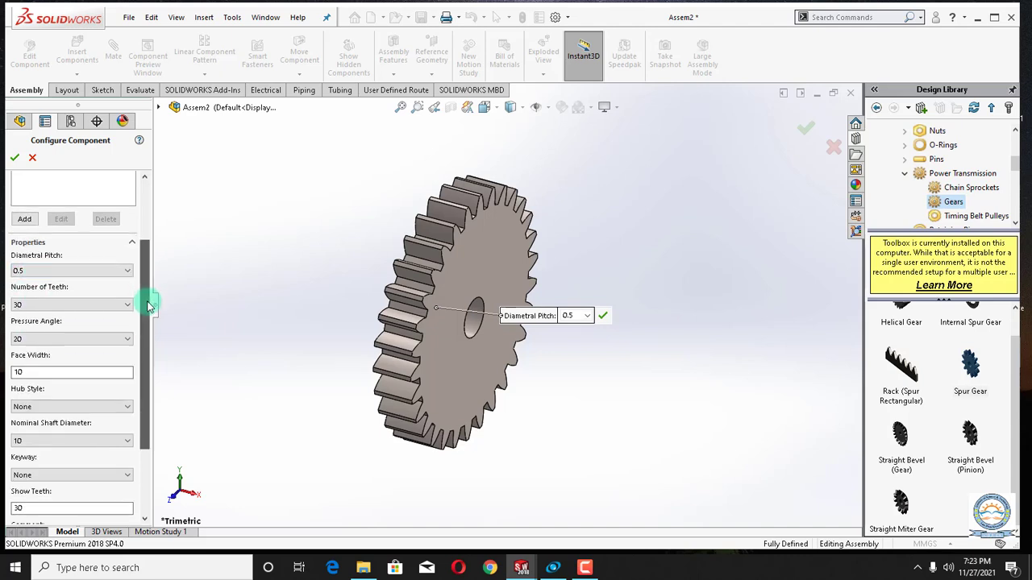
scroll(148, 299, "down", 1)
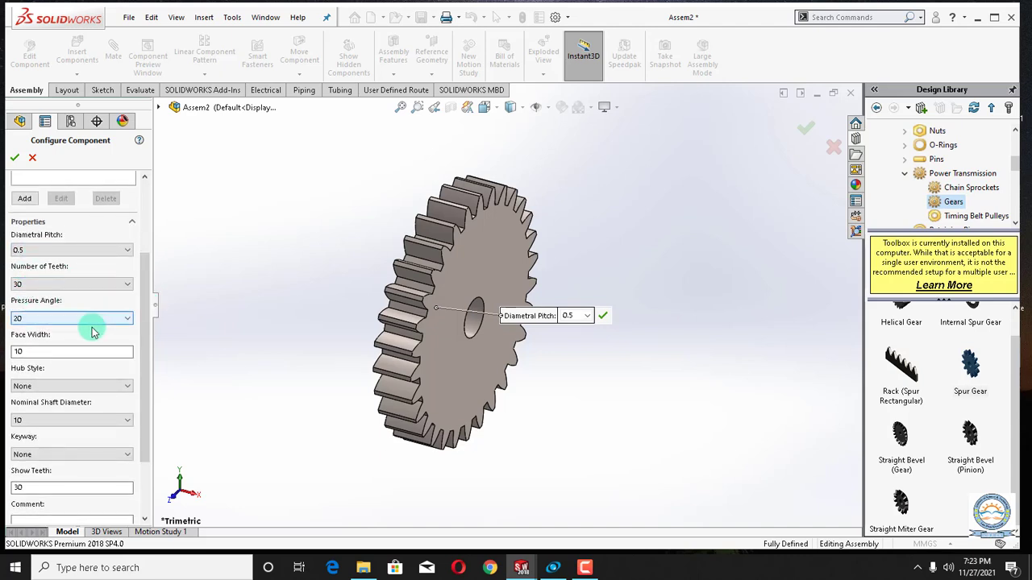
left_click_drag(150, 320, 149, 333)
scroll(121, 335, "down", 3)
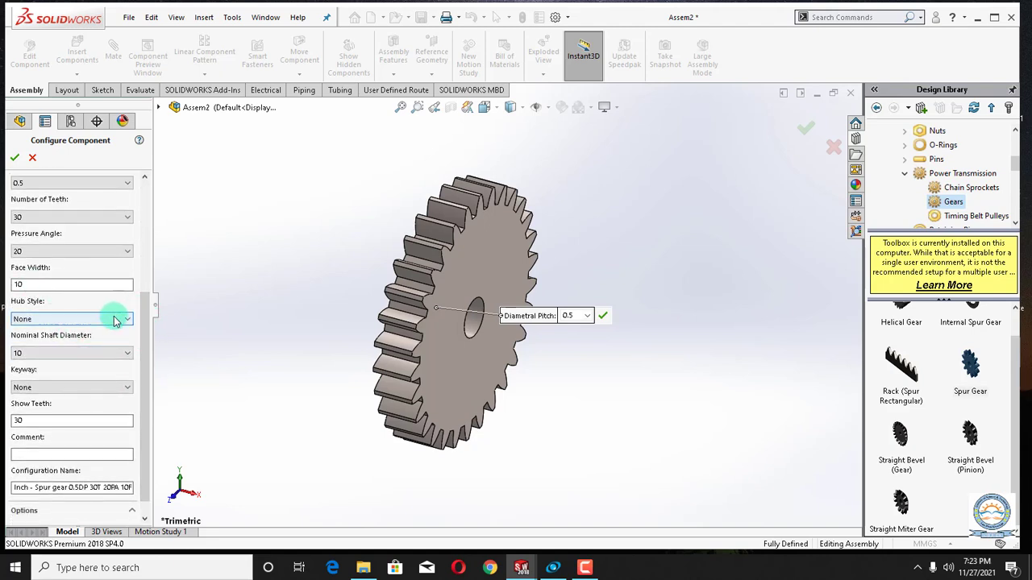
left_click(113, 323)
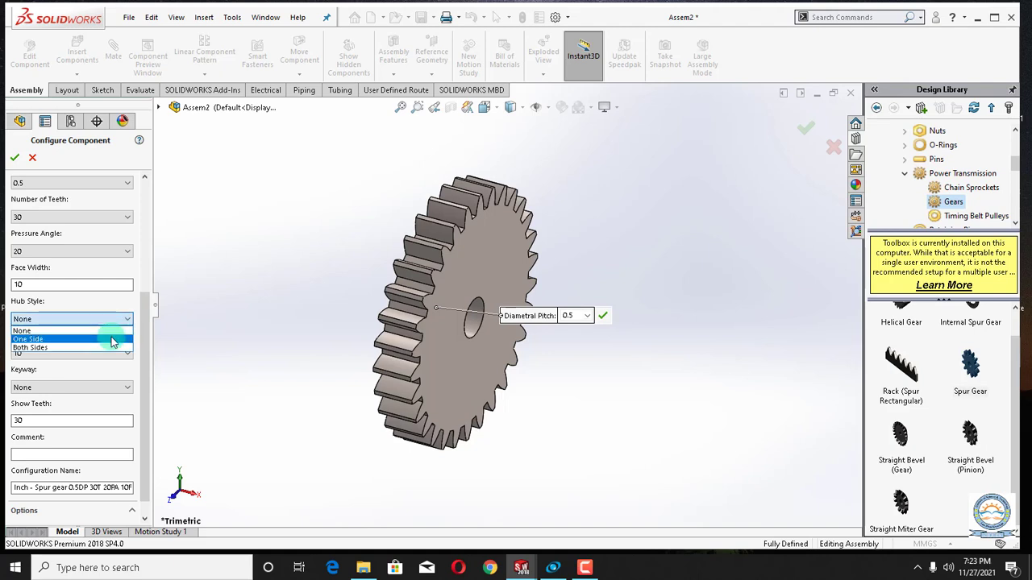
left_click(200, 308)
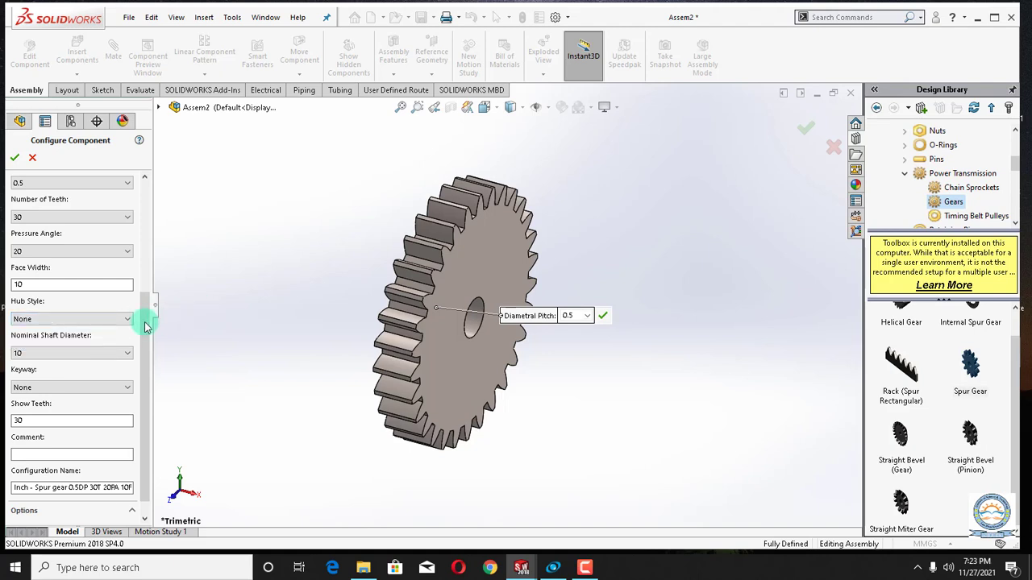
- Give the 30-tooth, 0.5-pitch gear a Square(1) keyway and insert a single copy
left_click_drag(145, 327, 145, 359)
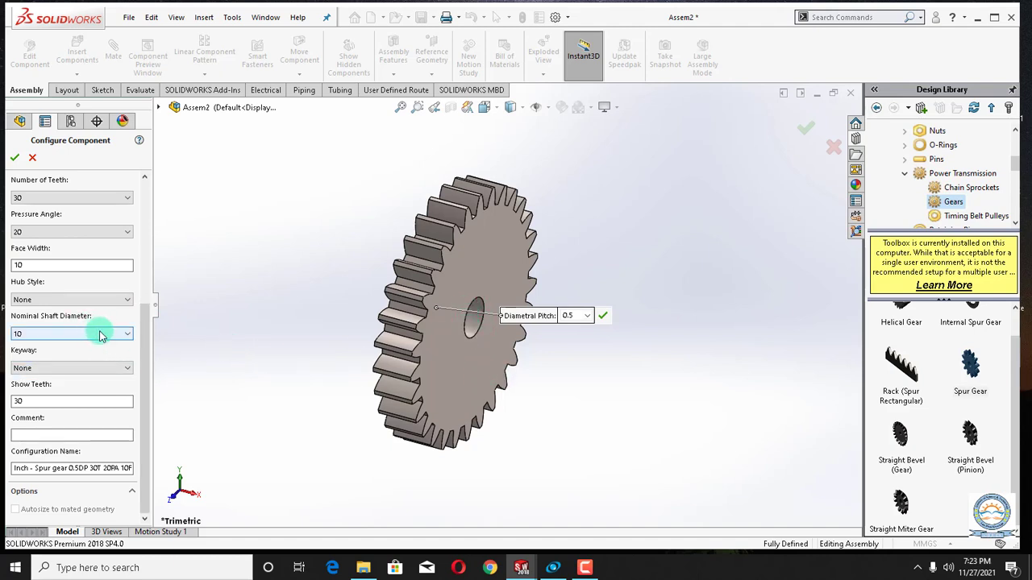
left_click(128, 369)
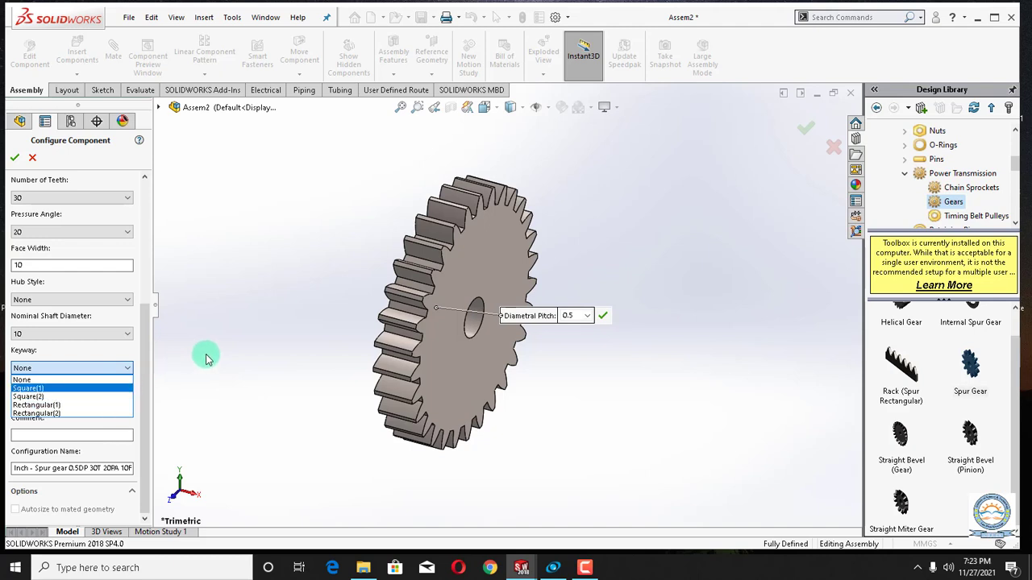
left_click(85, 388)
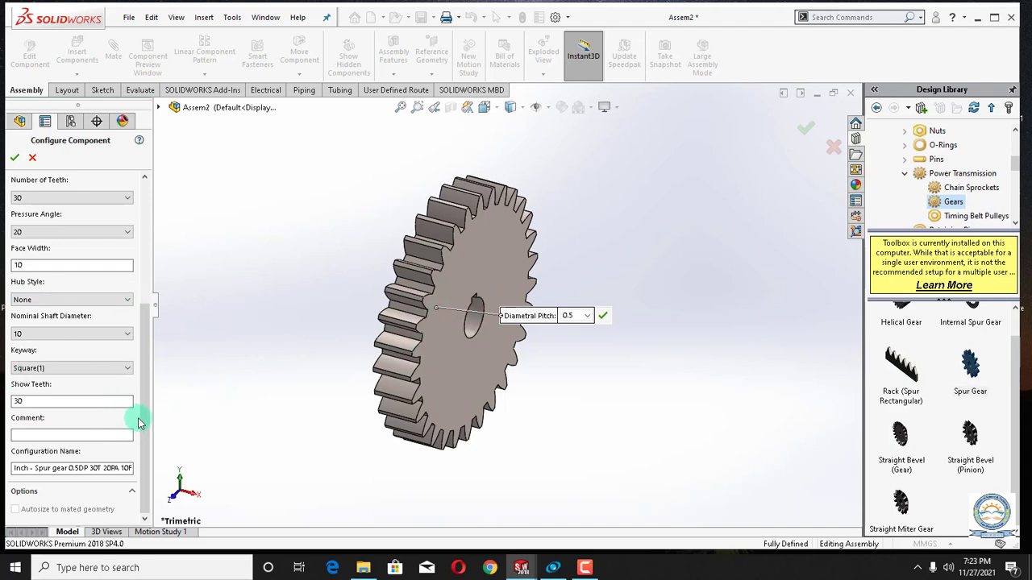
left_click_drag(146, 477, 173, 276)
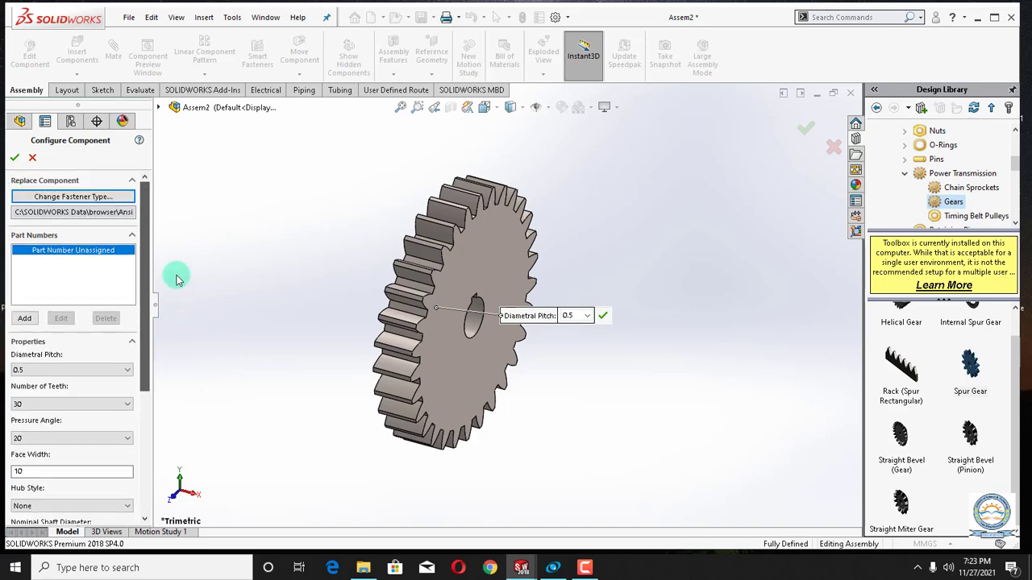
left_click(15, 161)
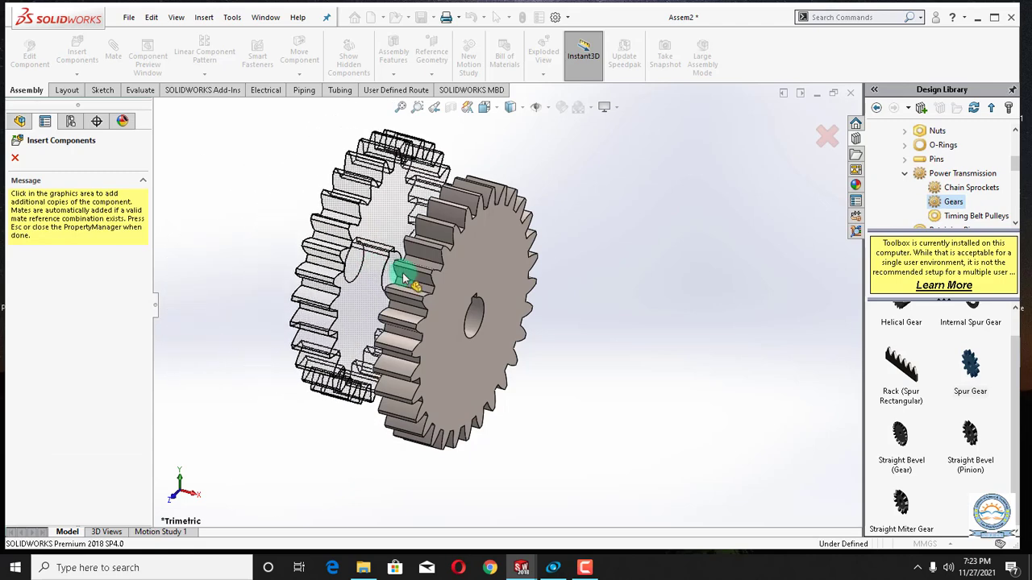
left_click(16, 159)
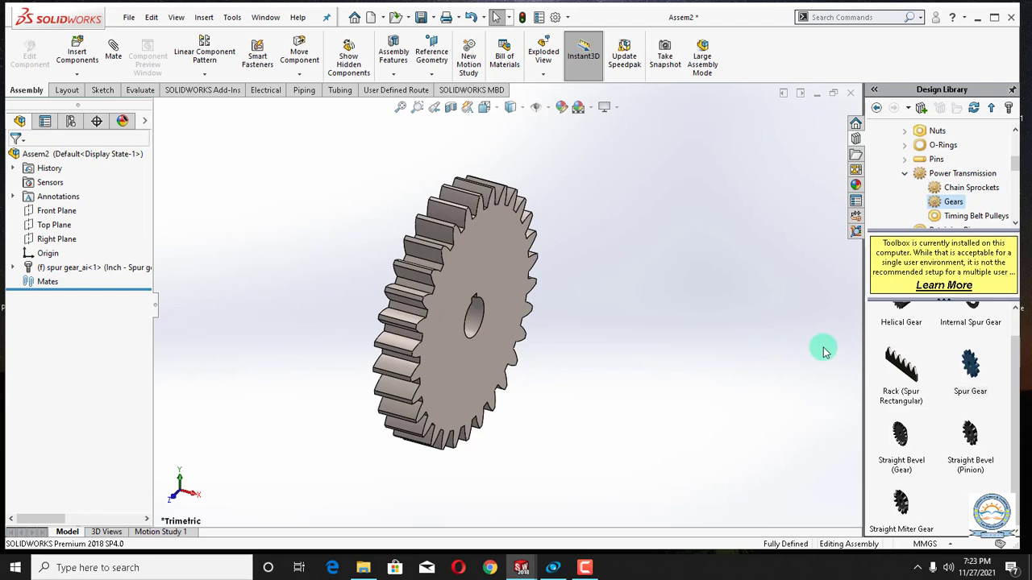
left_click(910, 369)
- Place one Rack (Spur Rectangular), 0.5 pitch and 150 long, beside the gear
mouse_move(909, 371)
left_mouse_down()
mouse_move(379, 450)
mouse_move(525, 413)
mouse_move(535, 364)
mouse_move(524, 413)
left_mouse_up()
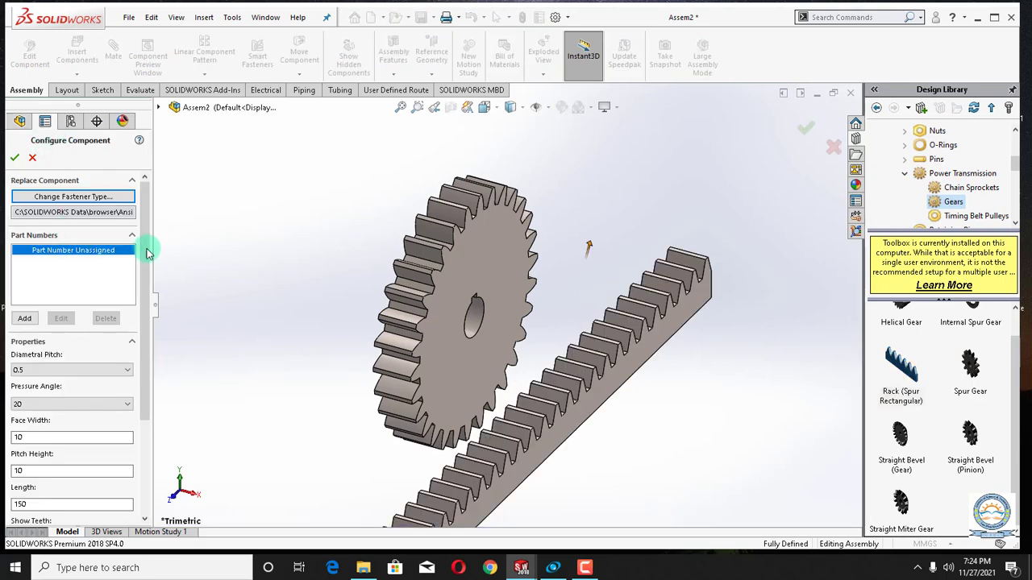
mouse_move(144, 262)
left_mouse_down()
mouse_move(141, 388)
mouse_move(141, 297)
left_mouse_up()
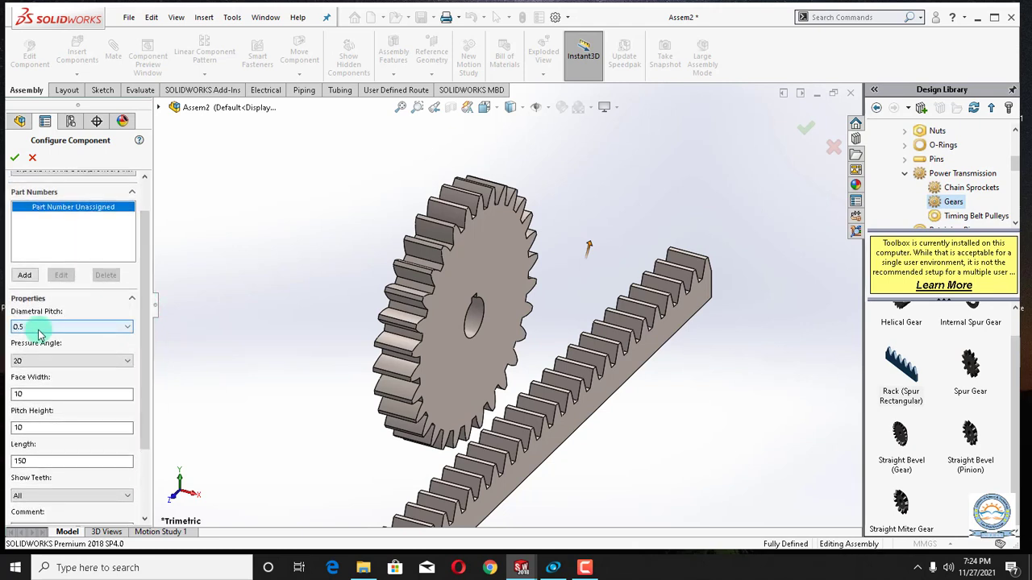
left_click_drag(145, 335, 139, 350)
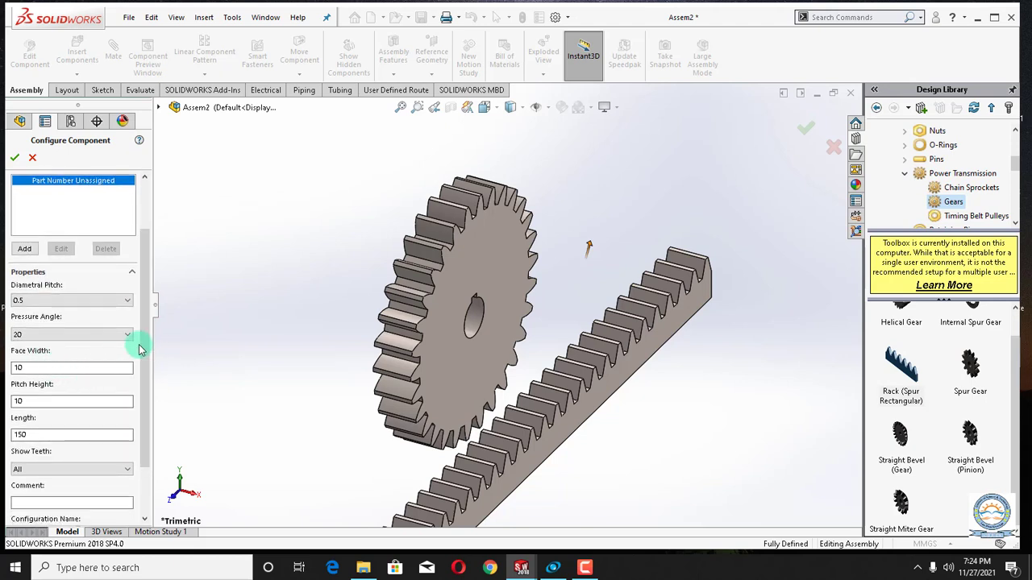
scroll(146, 351, "down", 2)
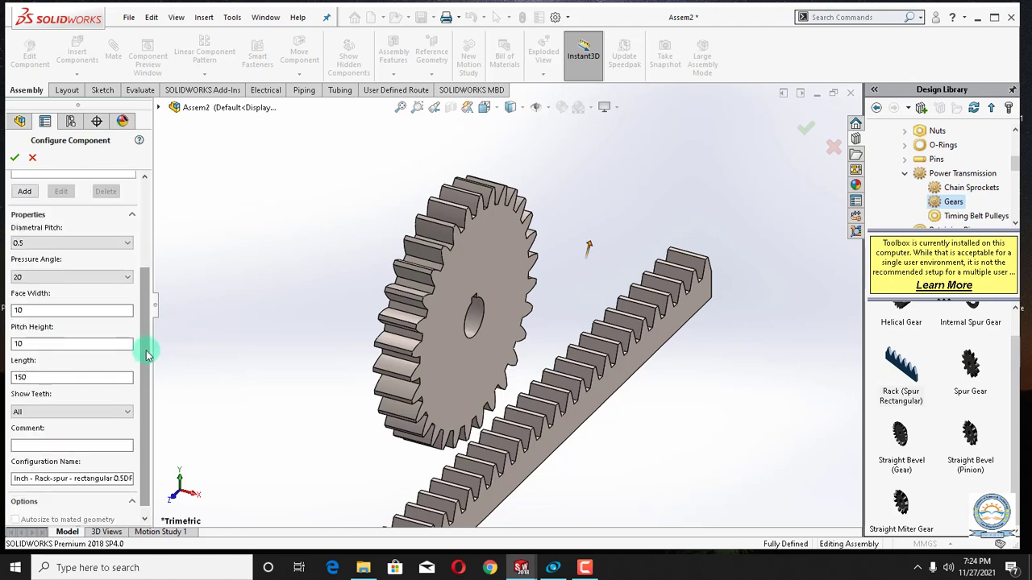
left_click_drag(149, 361, 150, 380)
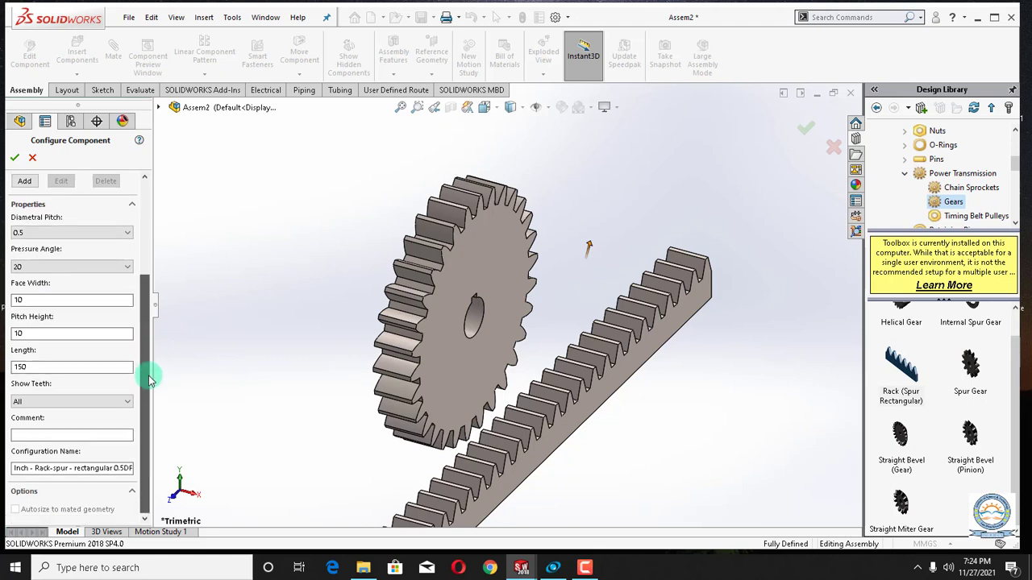
scroll(153, 359, "up", 1)
scroll(159, 370, "up", 2)
scroll(161, 322, "up", 2)
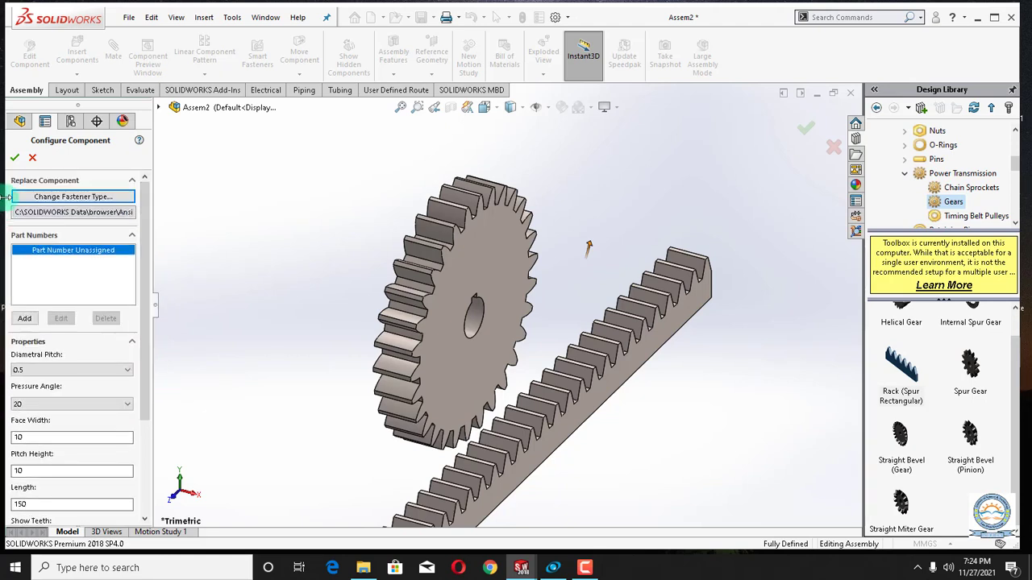
left_click(17, 160)
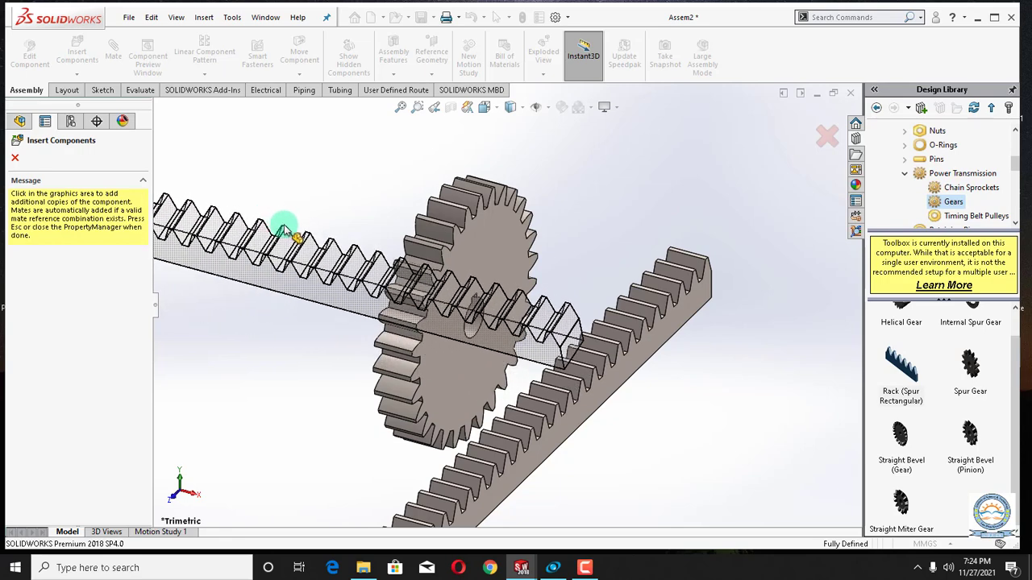
left_click(16, 159)
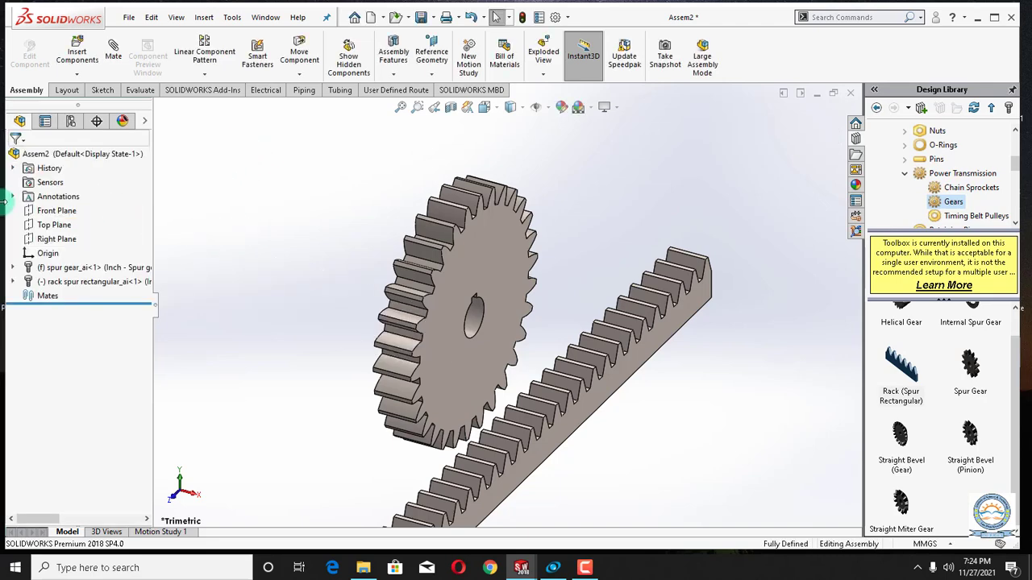
- View the Right Plane normal-to, tilt the view up slightly, and sketch on it
right_click(58, 238)
left_click(132, 224)
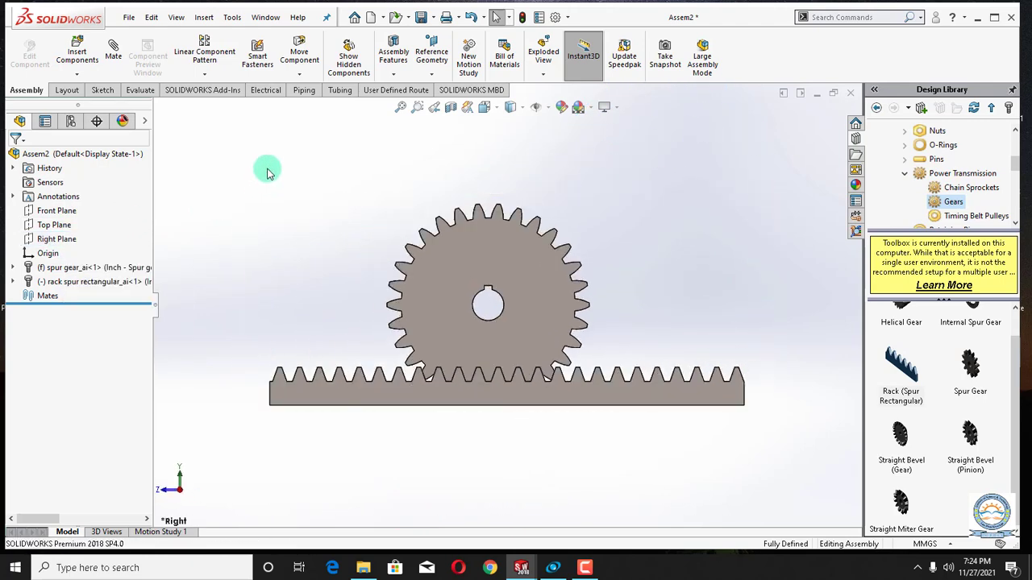
key("Up")
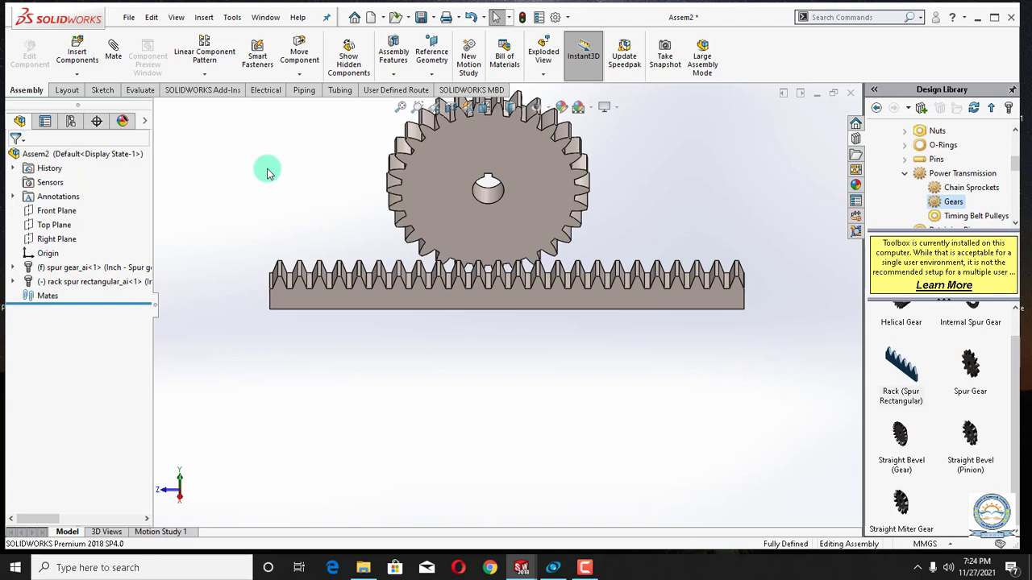
right_click(71, 240)
left_click(84, 215)
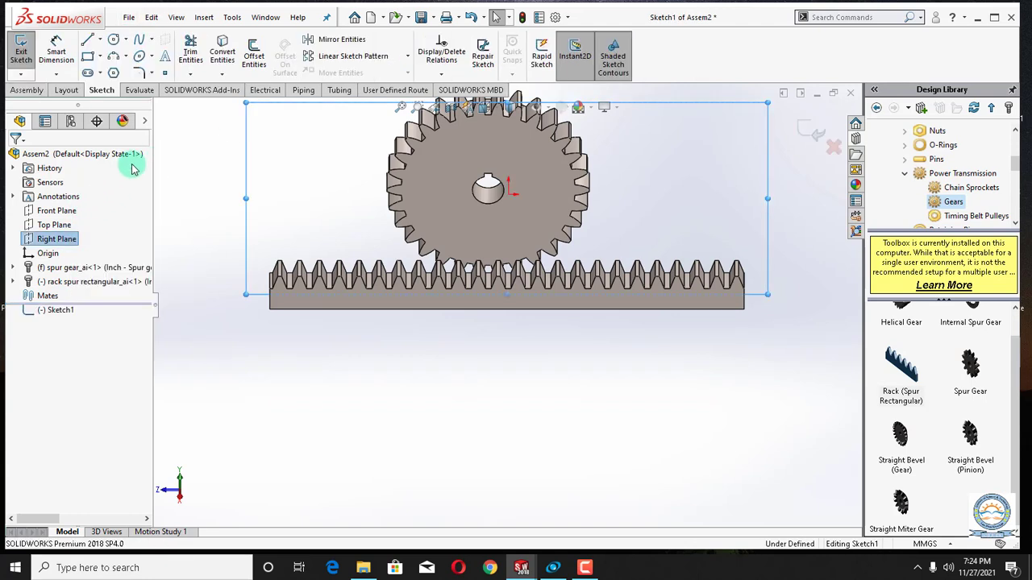
- Exit the empty Sketch1 and begin a fresh sketch on the Right Plane
left_click(113, 40)
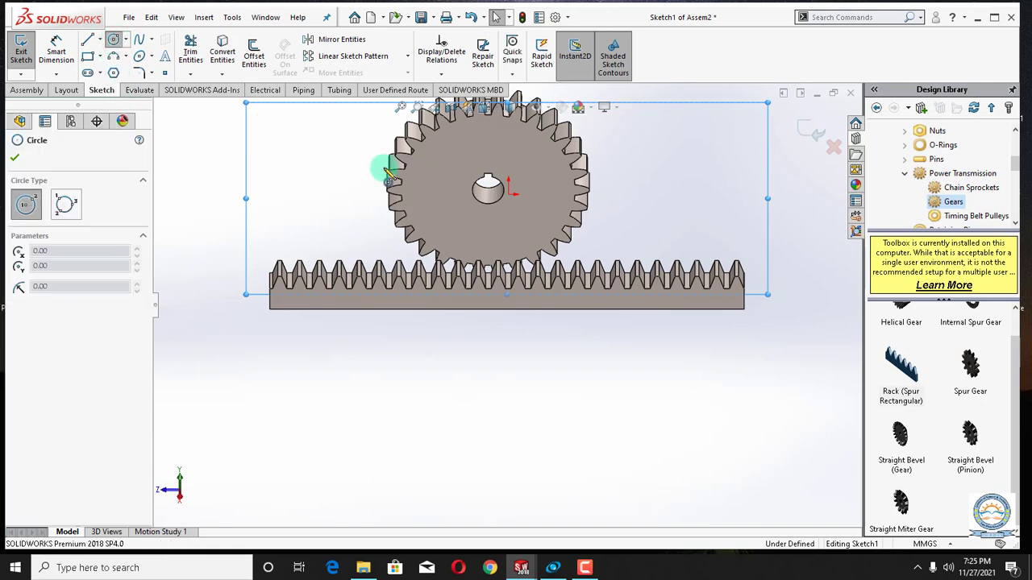
key("ctrl+z")
right_click(428, 212)
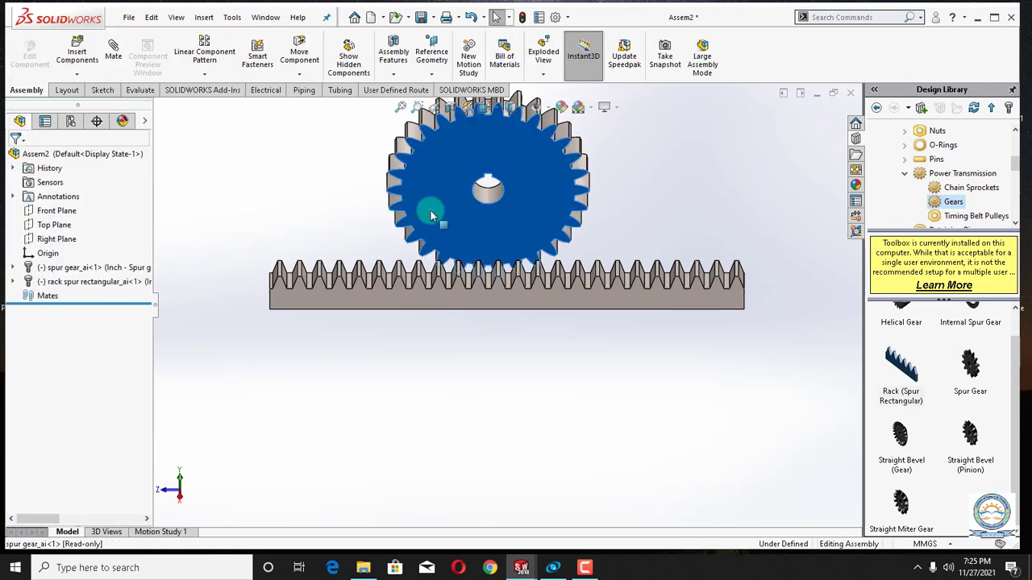
left_click(253, 176)
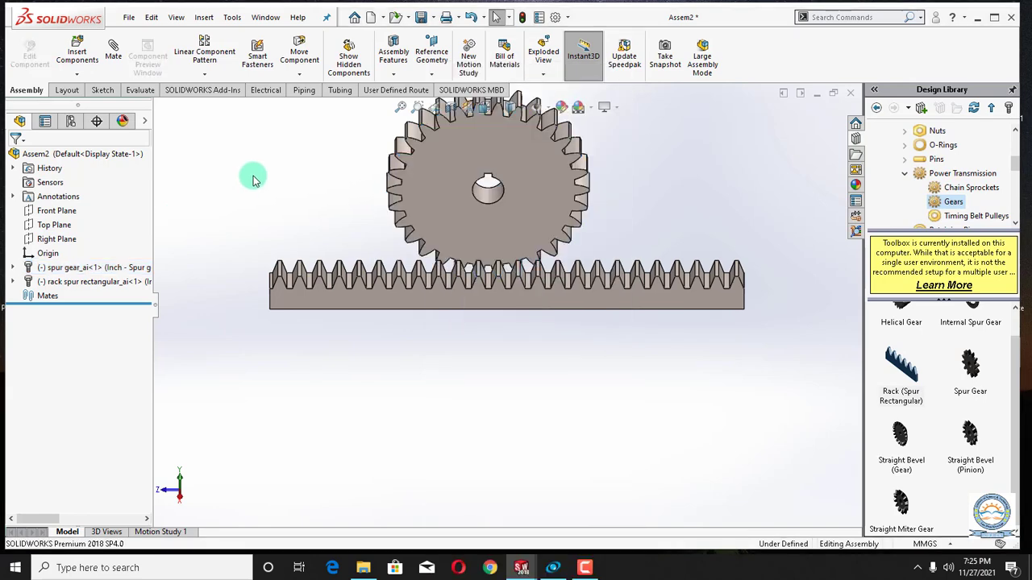
right_click(61, 237)
left_click(62, 227)
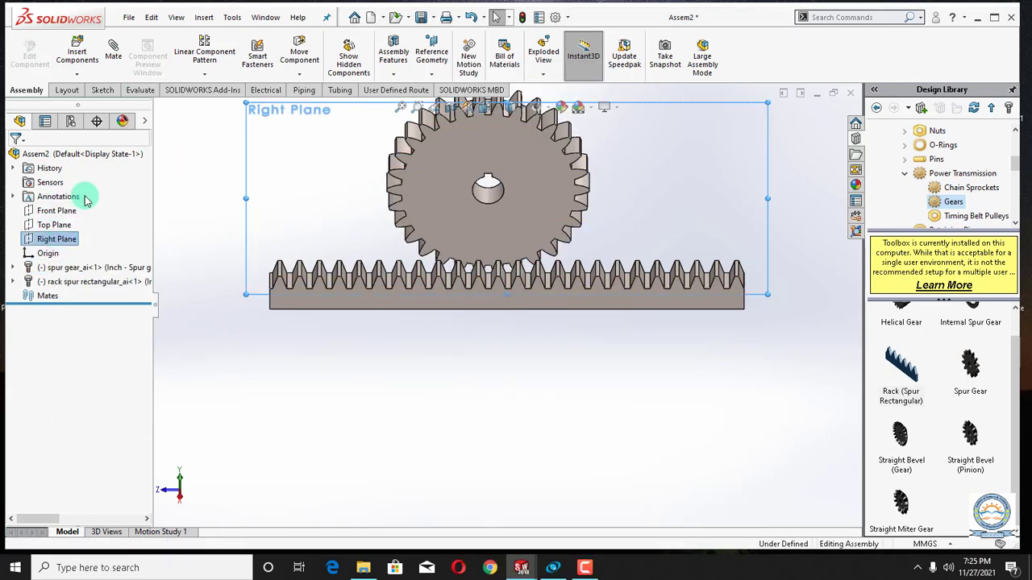
- Draw a circle of radius about 222.3 centred on the gear, then close Sketch2
left_click(112, 44)
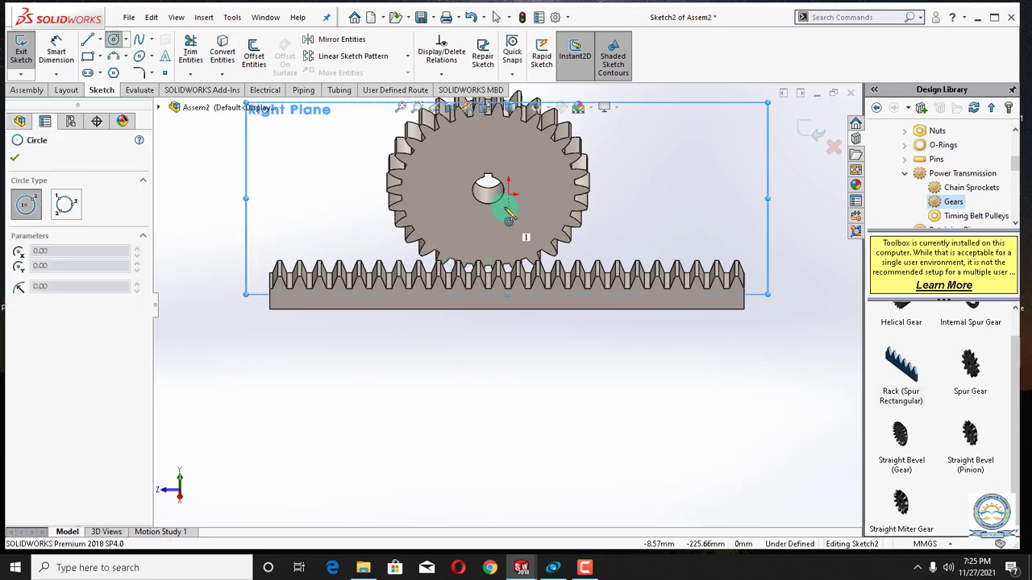
left_click(507, 194)
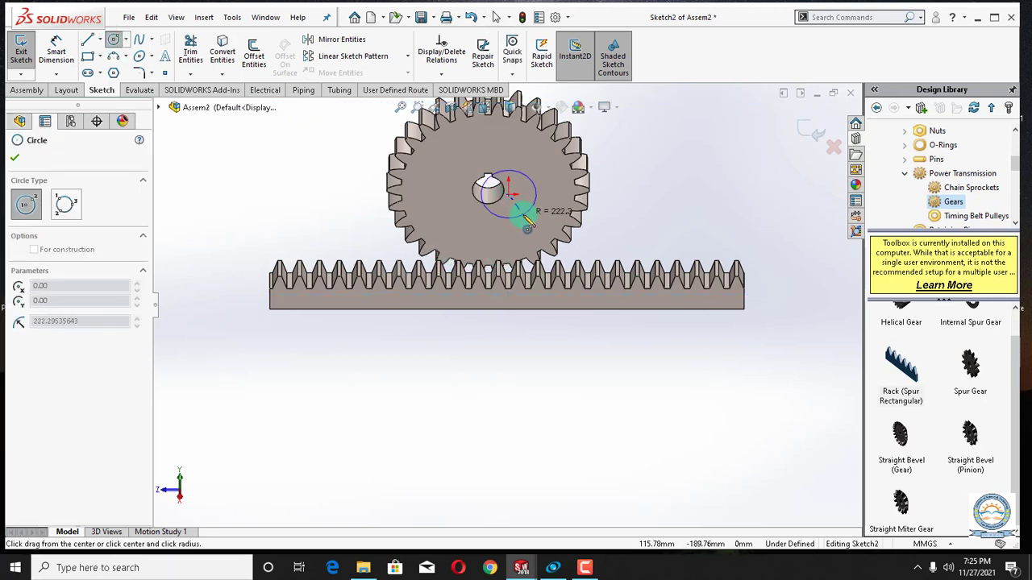
left_click(522, 216)
right_click(733, 176)
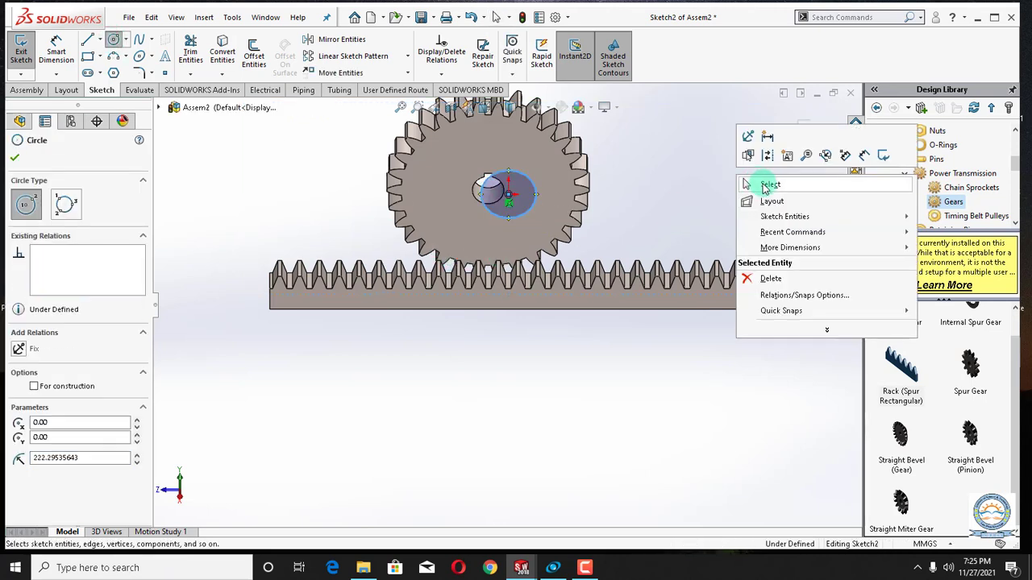
left_click(758, 180)
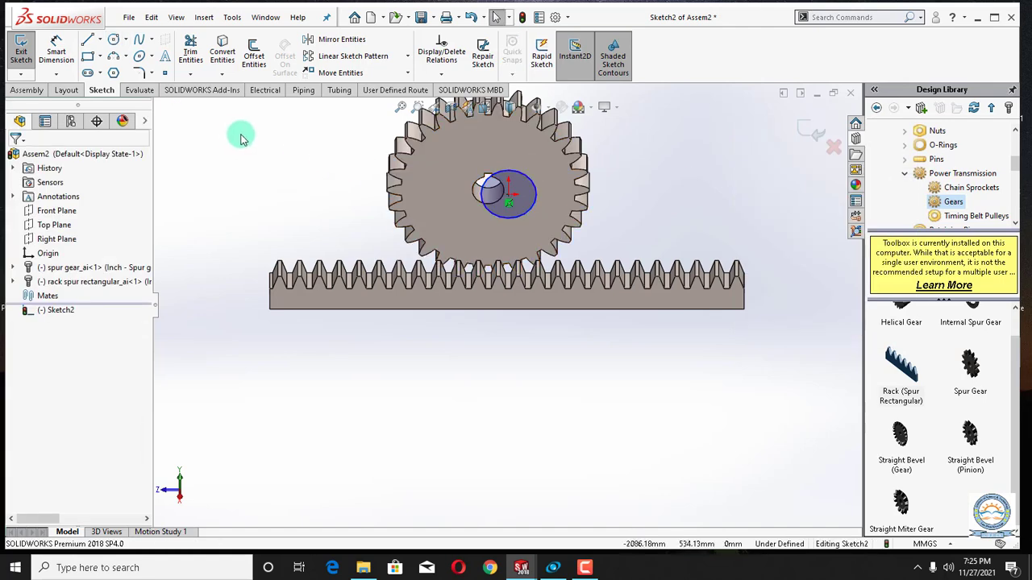
left_click(26, 89)
left_click(816, 136)
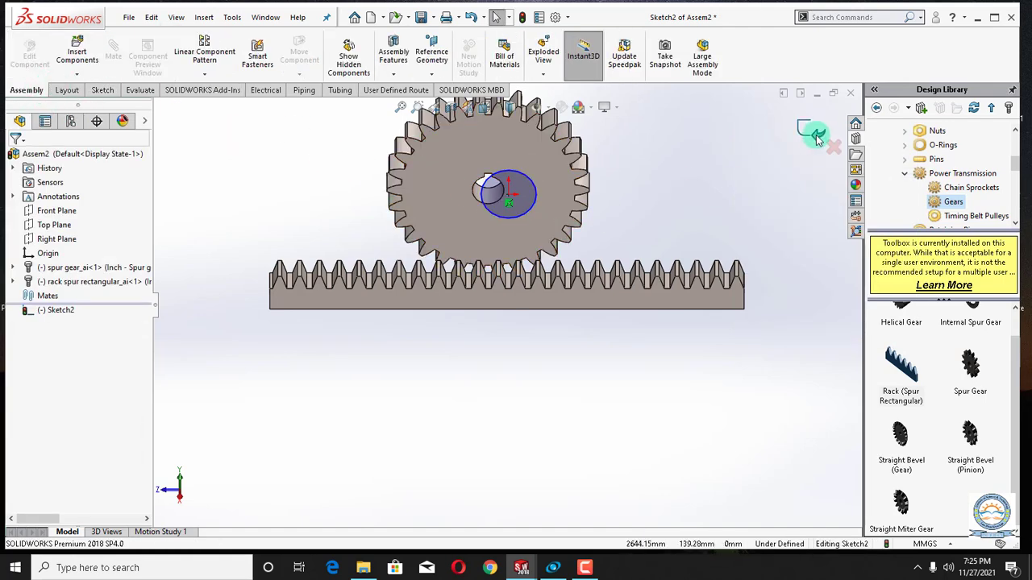
left_click(750, 196)
left_click(153, 71)
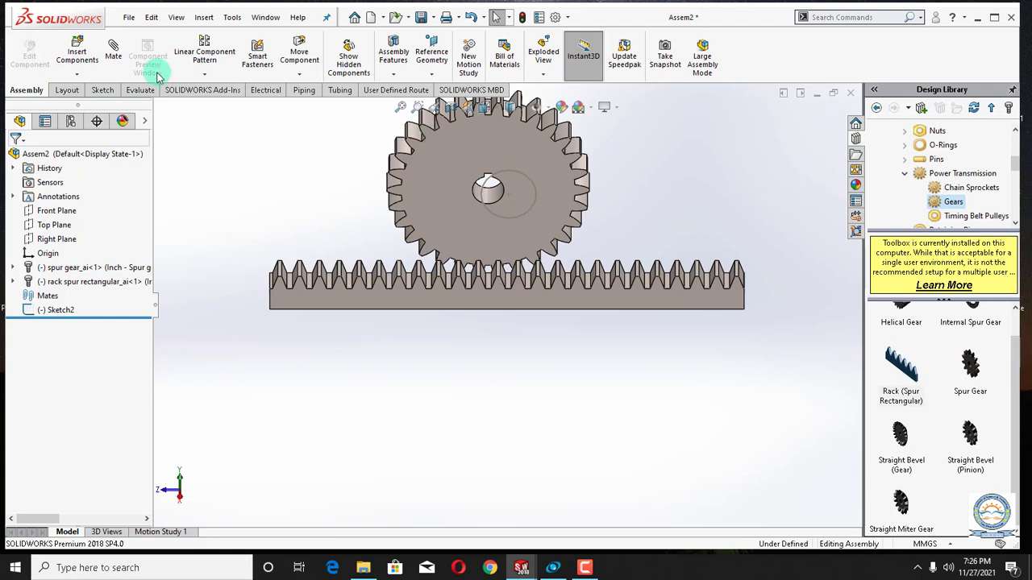
- Mate Sketch2's circle concentric with the spur gear's hub edge
left_click(114, 71)
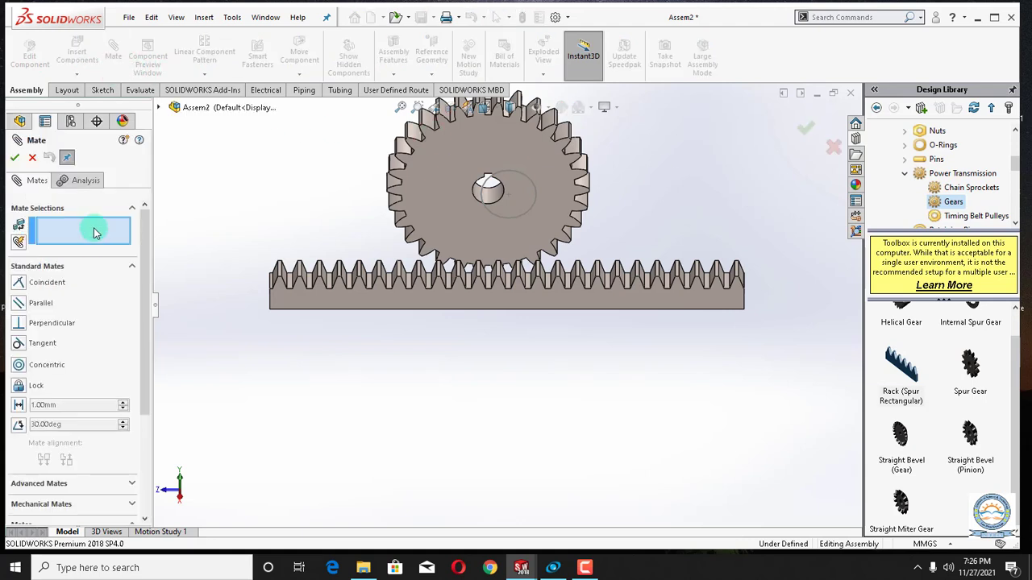
left_click(496, 221)
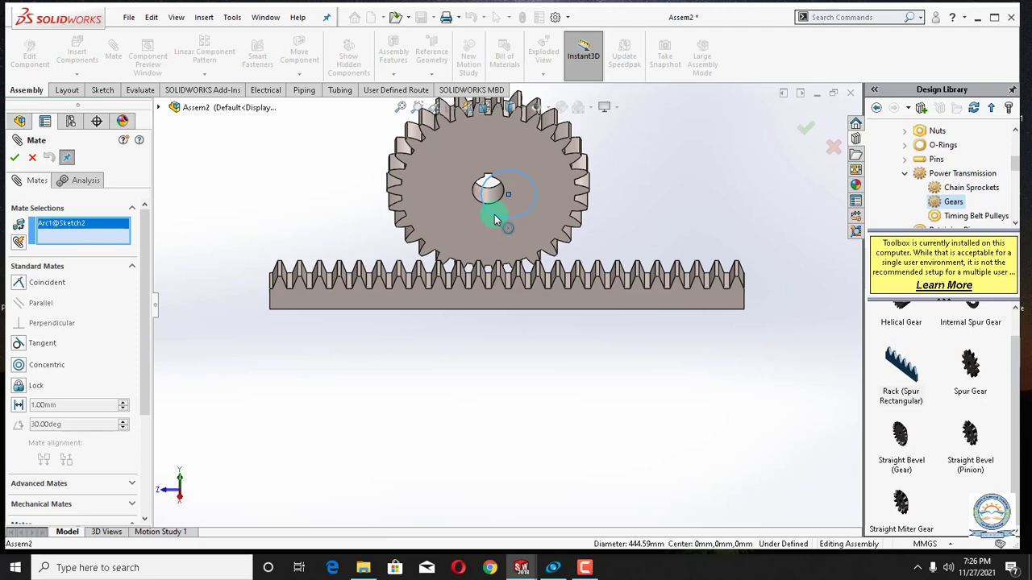
left_click(478, 203)
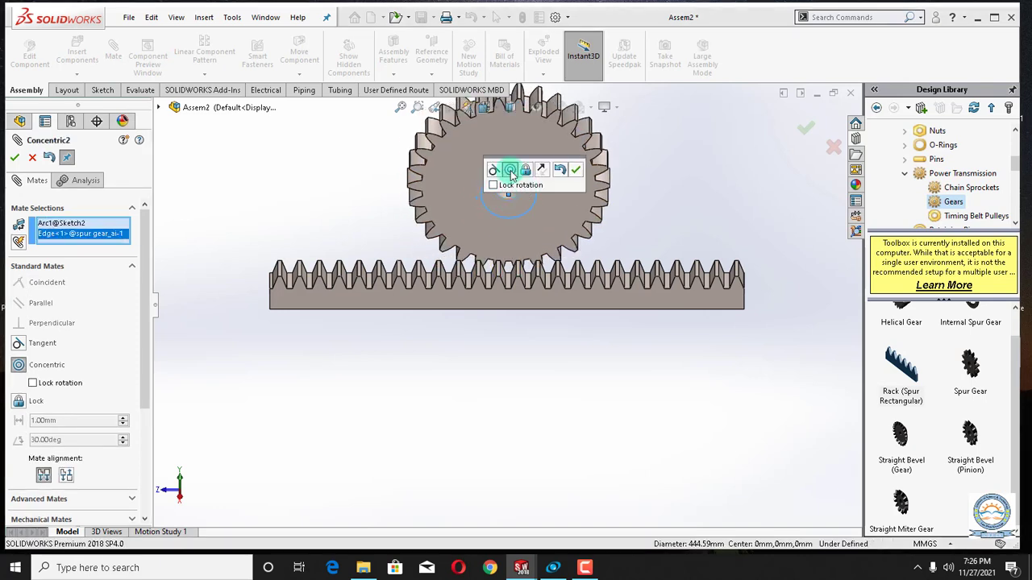
left_click(575, 171)
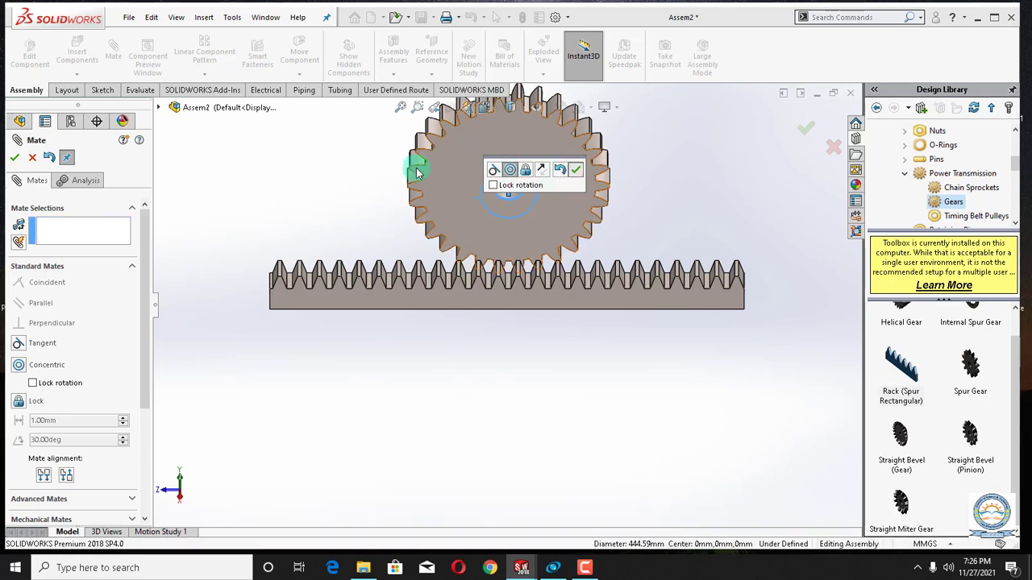
left_click(17, 157)
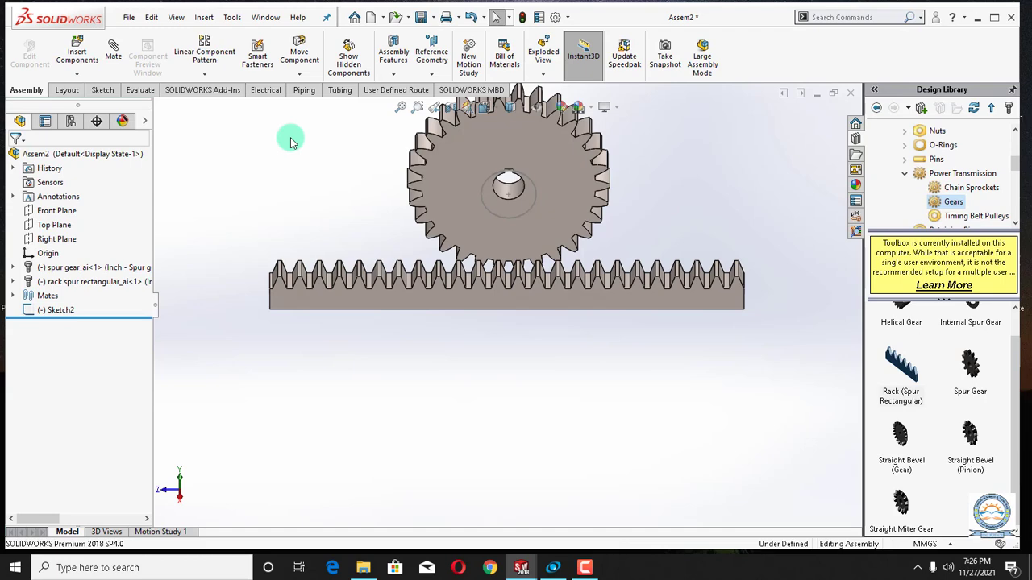
- Mate the gear's side face coincident with the Right Plane
key("Up")
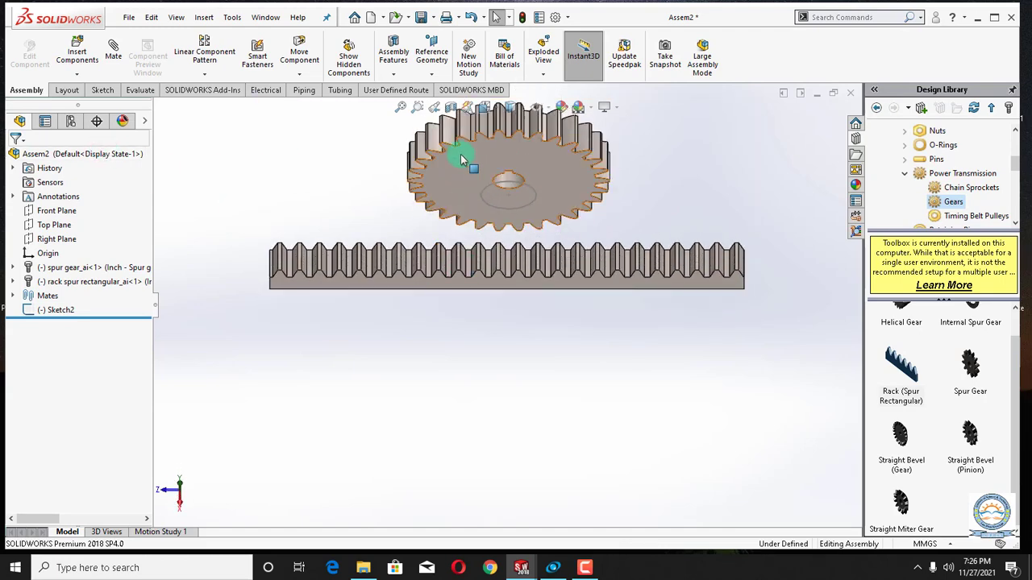
left_click(113, 55)
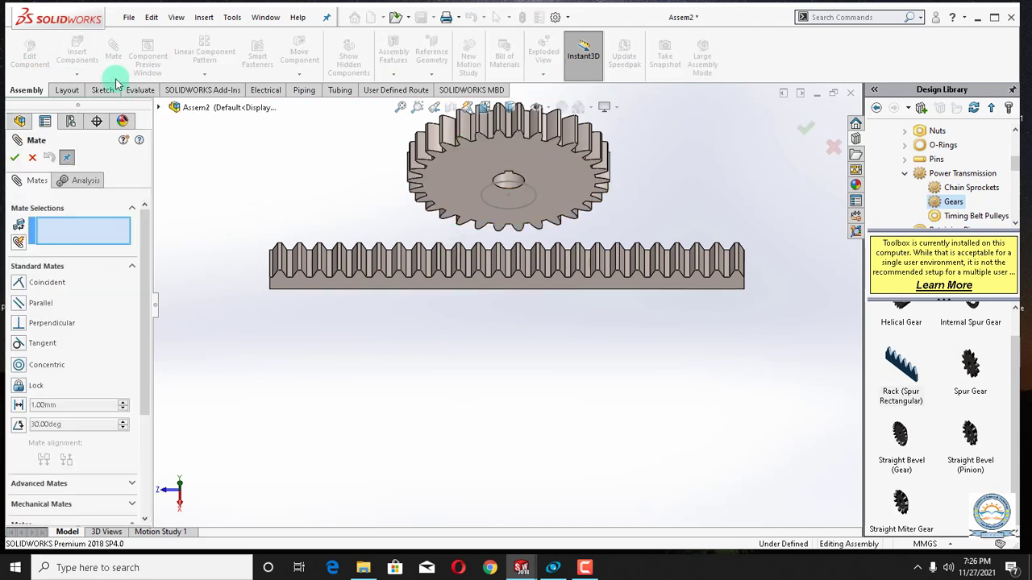
left_click(456, 157)
left_click(205, 108)
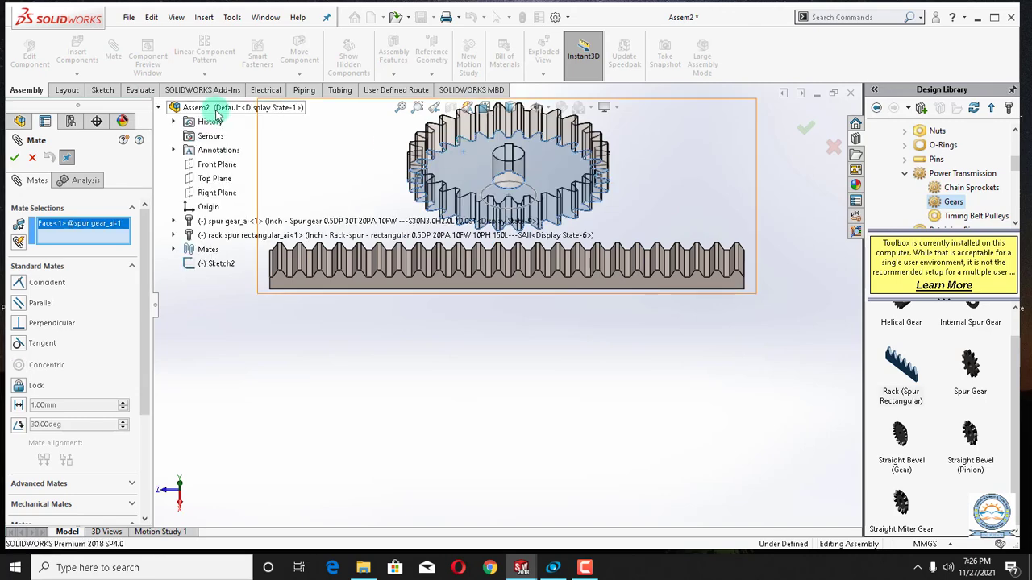
left_click(214, 191)
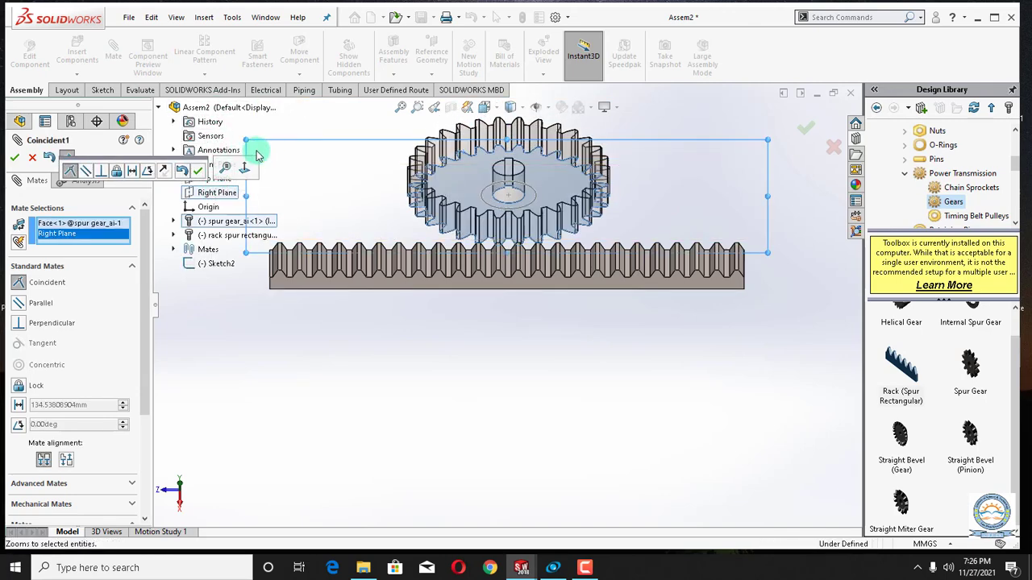
left_click(197, 171)
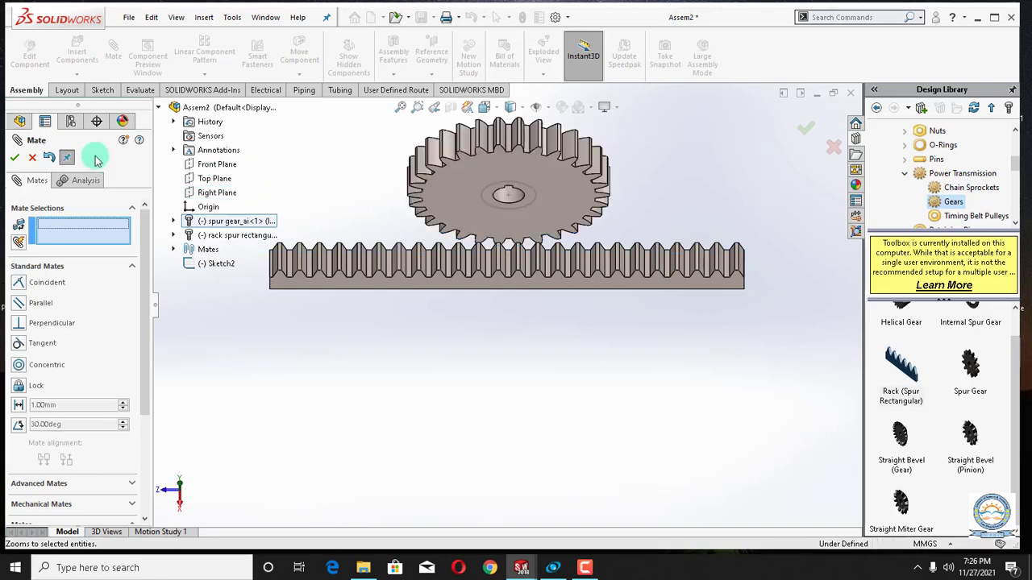
left_click(18, 156)
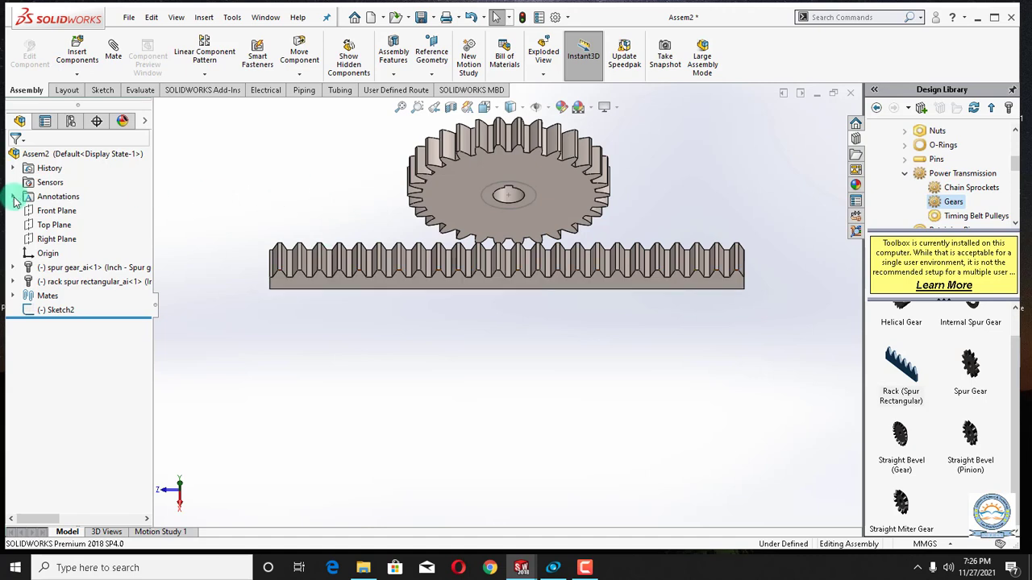
- Mate the rack's face coincident with the Right Plane so it meshes with the gear
left_click(105, 69)
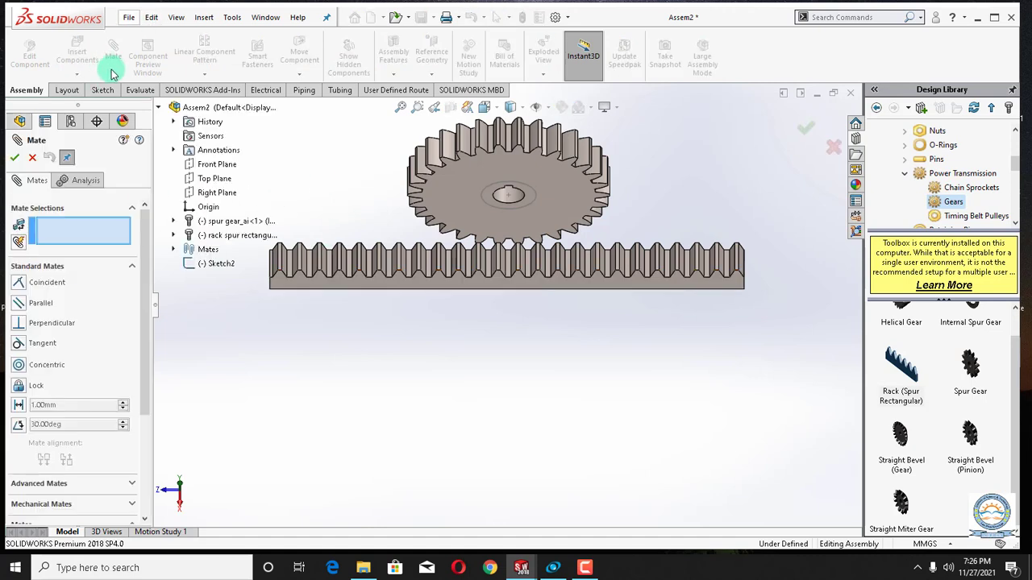
left_click(219, 197)
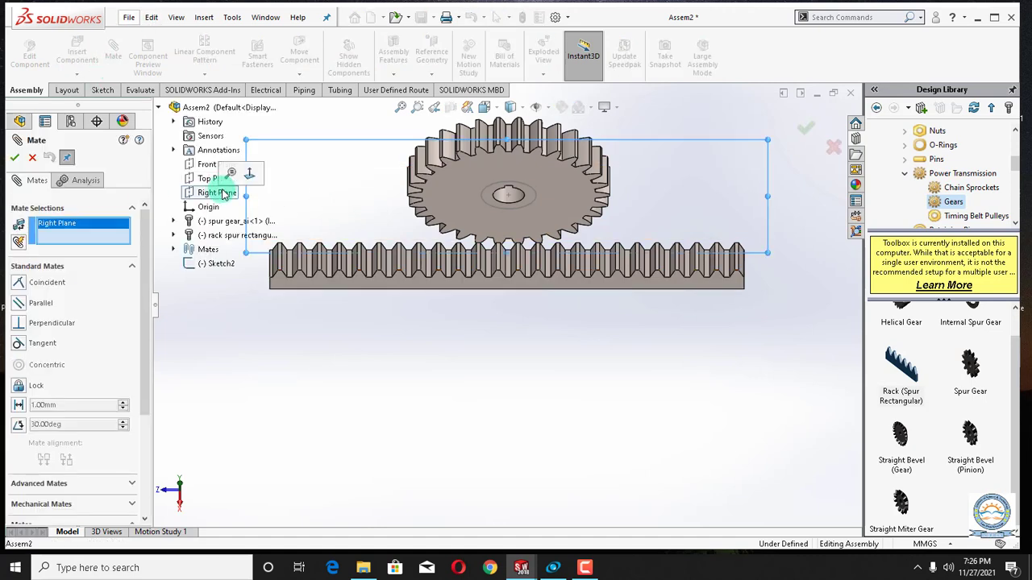
left_click(333, 282)
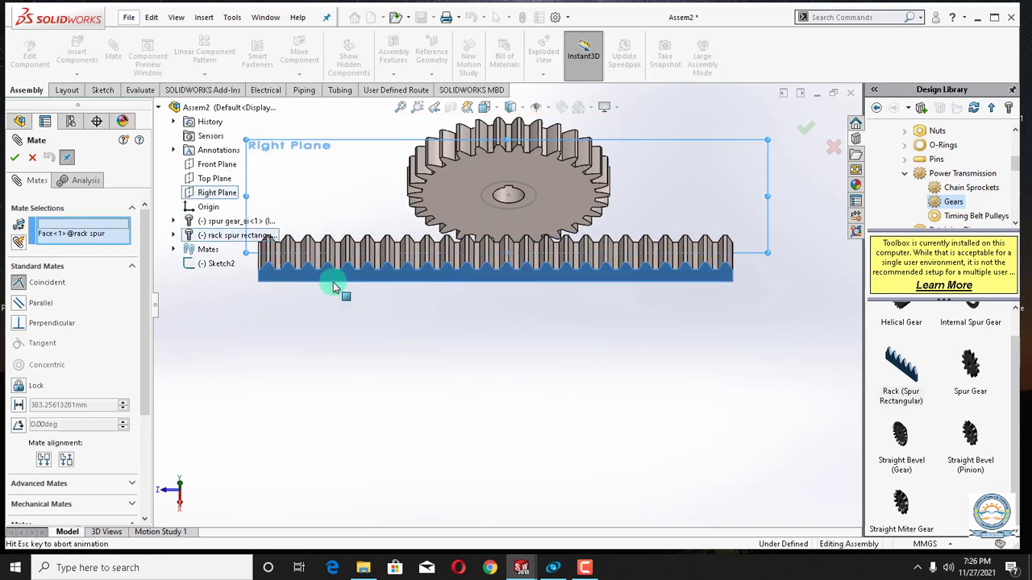
left_click(18, 160)
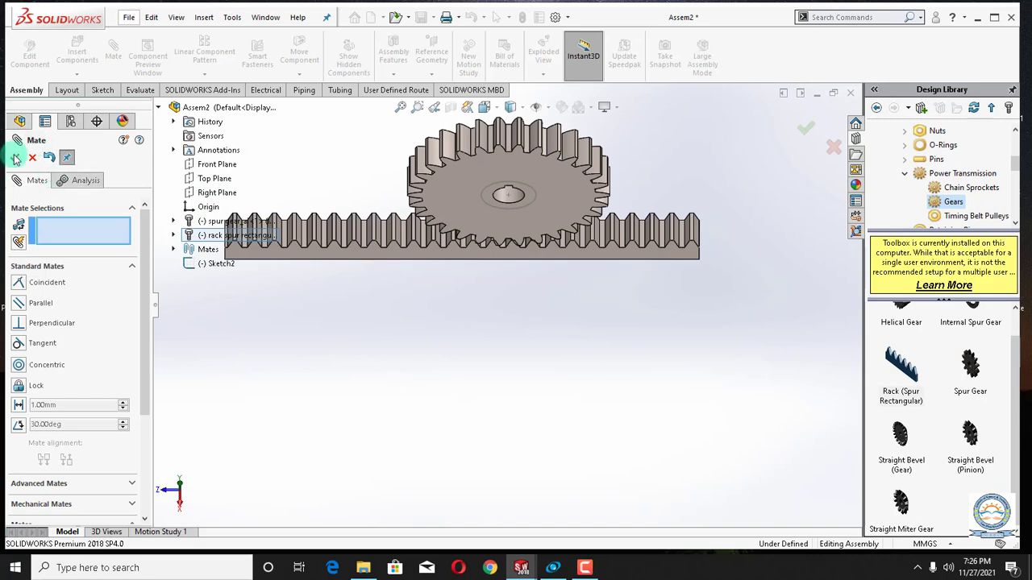
left_click(14, 160)
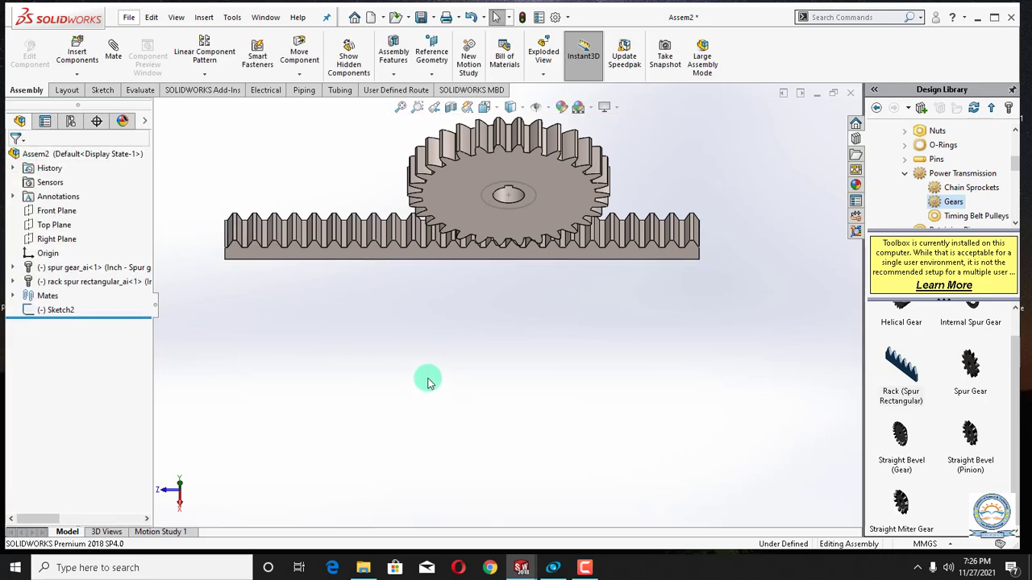
- In side view, slide the rack to test the fit, then fix the spur gear
key("ctrl+4")
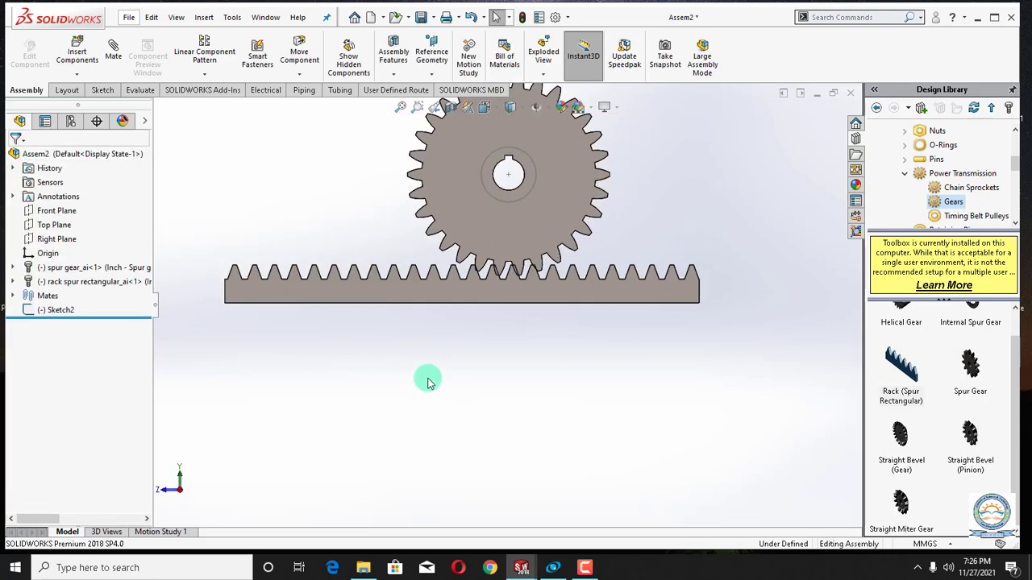
left_click(541, 292)
left_click_drag(538, 291, 536, 290)
left_click(540, 378)
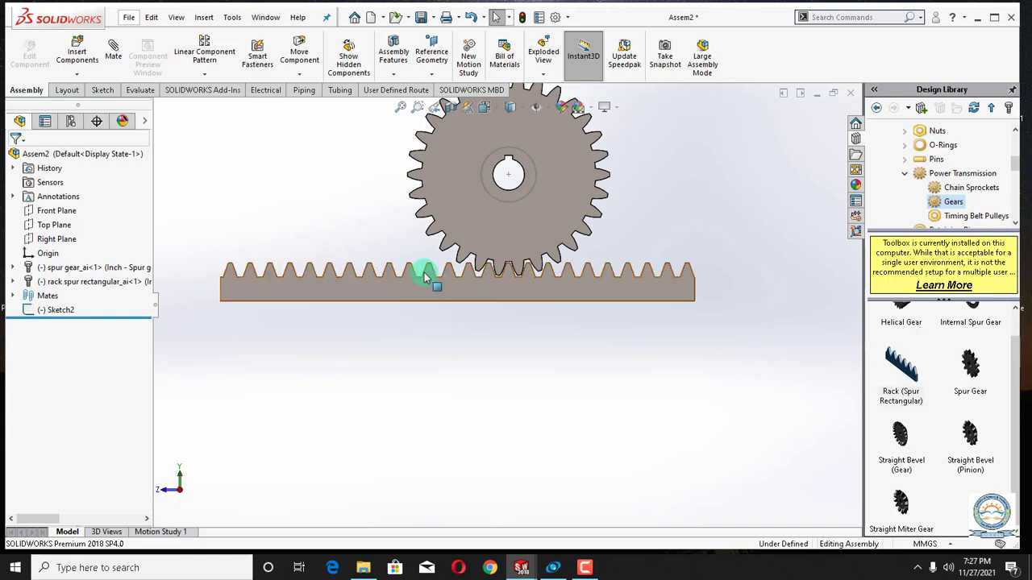
left_click_drag(370, 287, 832, 305)
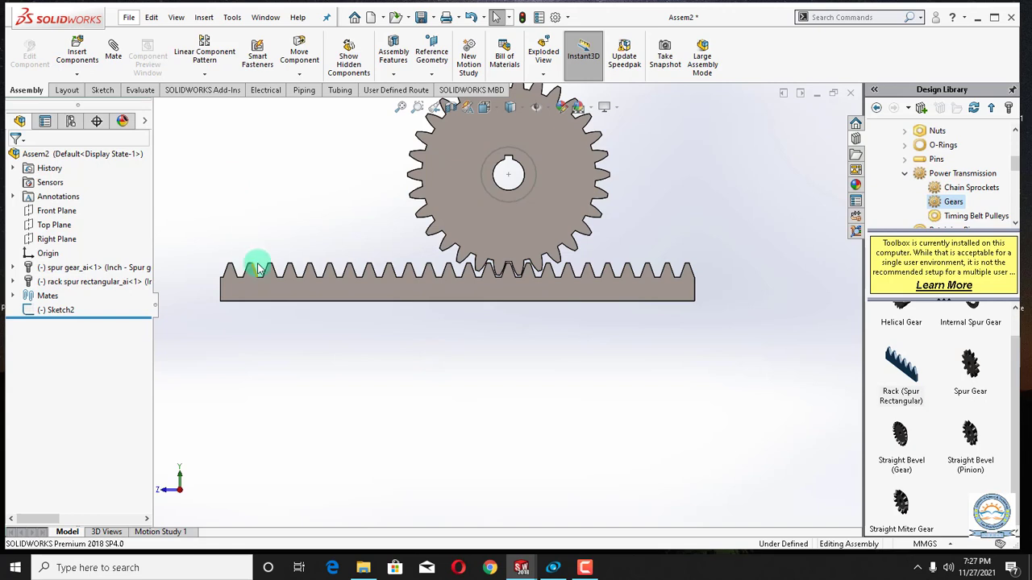
right_click(487, 226)
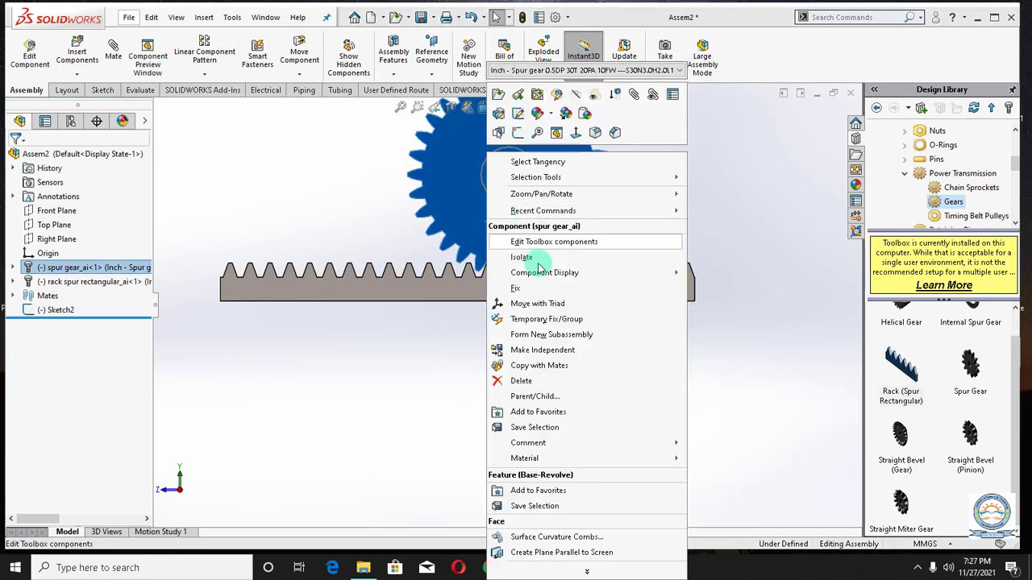
left_click(520, 288)
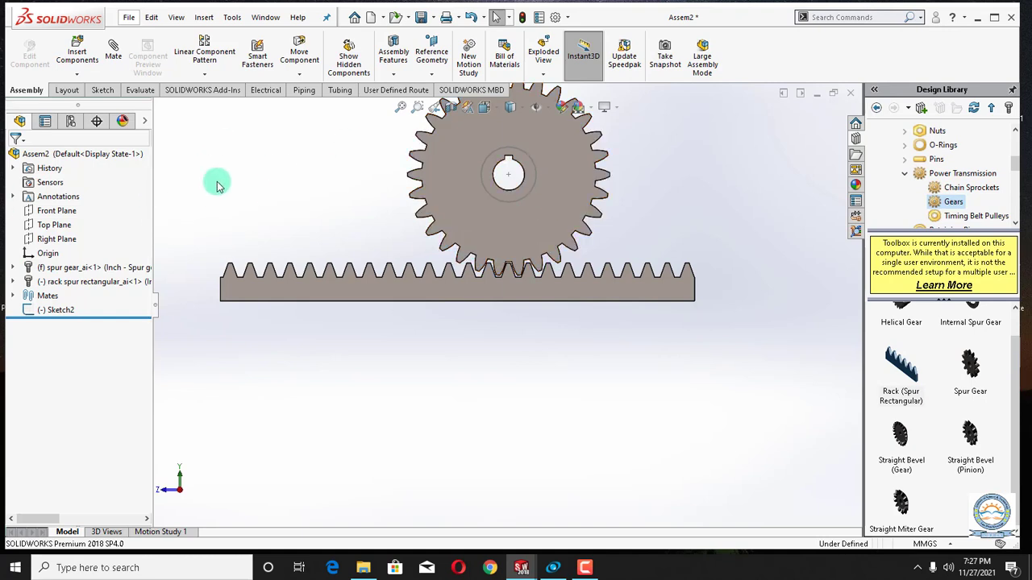
- Start a Rack Pinion mechanical mate using the rack's bottom edge as rack reference
left_click(114, 57)
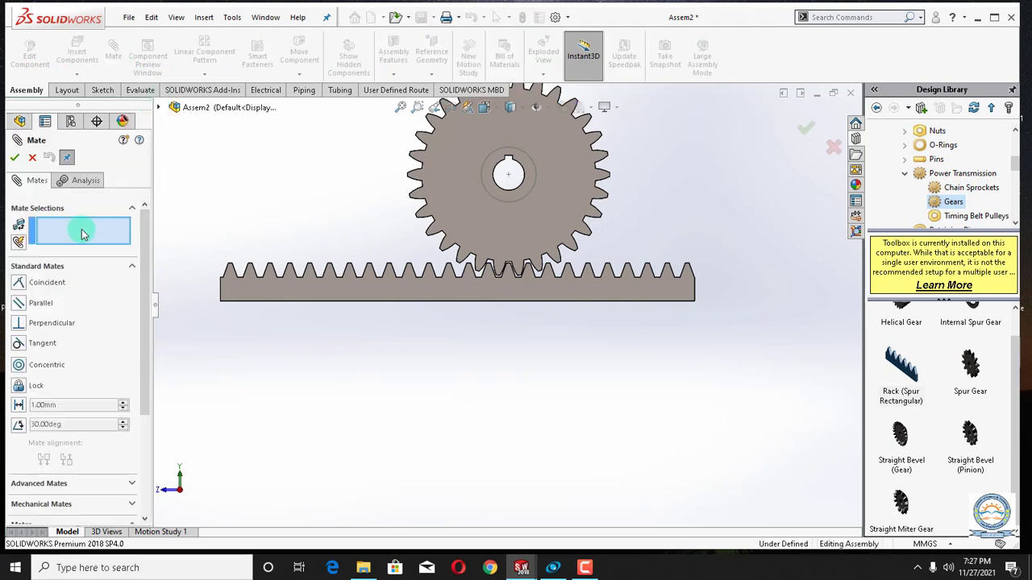
left_click_drag(143, 385, 134, 473)
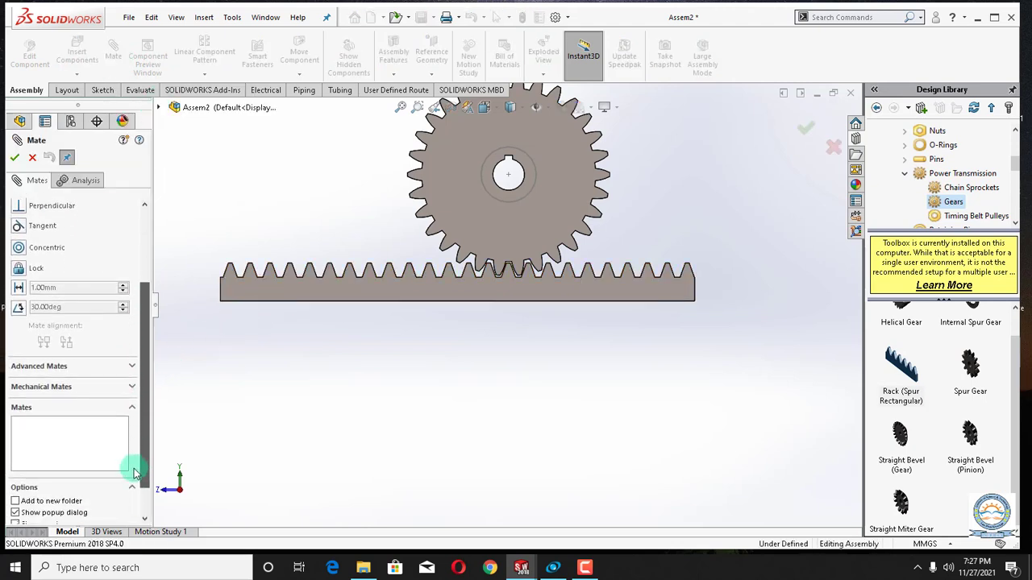
scroll(130, 404, "down", 1)
left_click(131, 357)
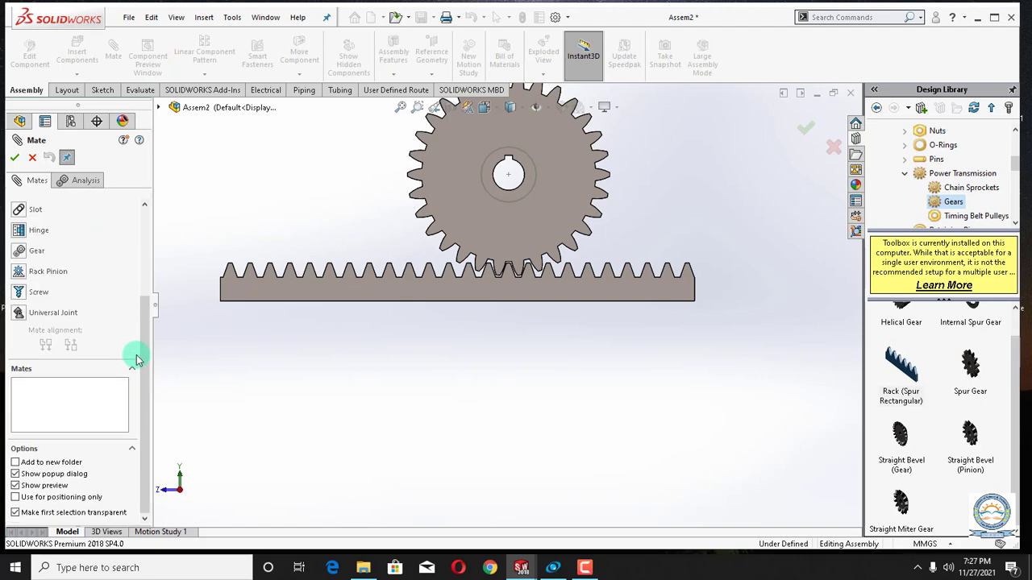
left_click(18, 274)
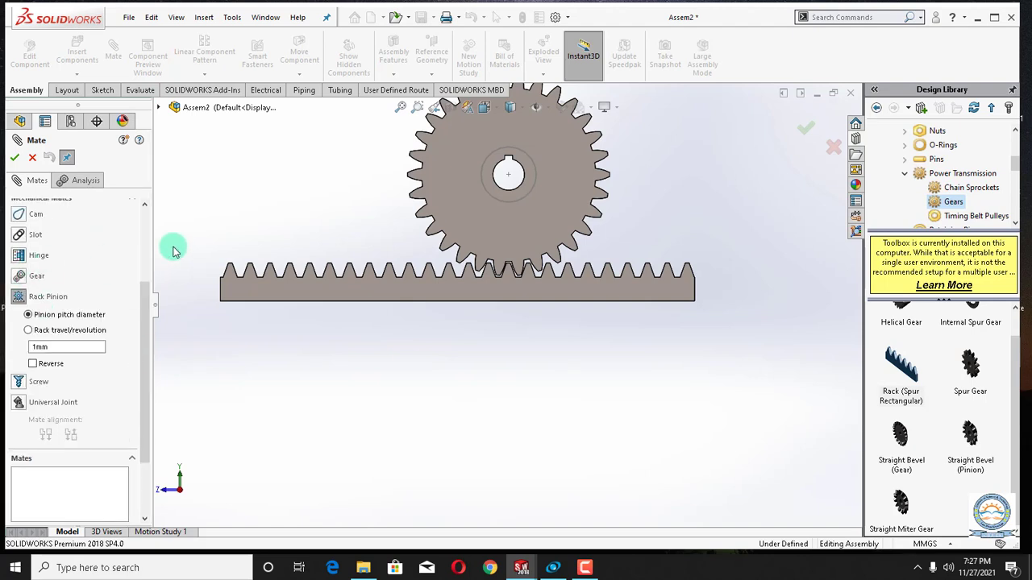
left_click_drag(145, 336, 145, 241)
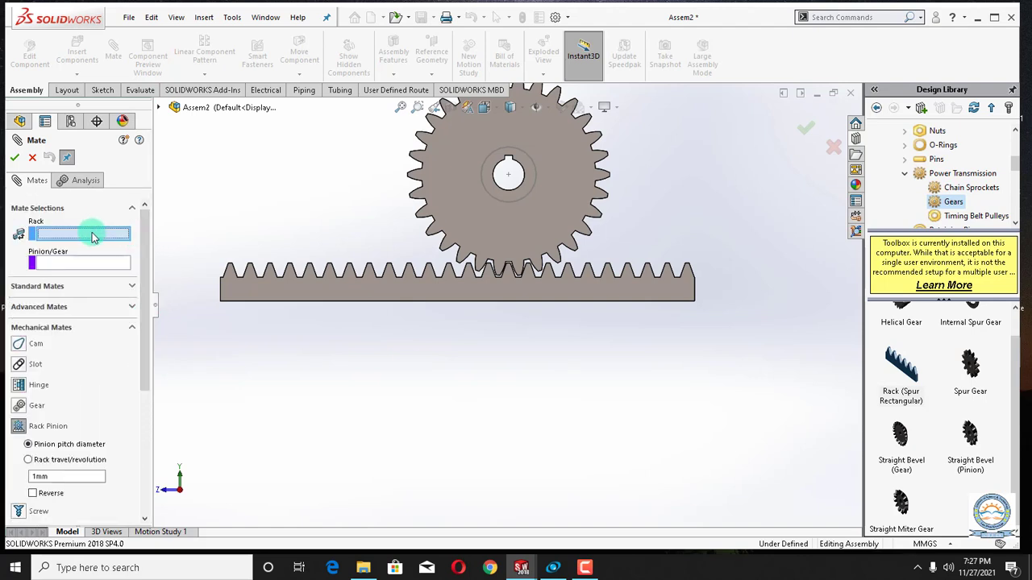
left_click(420, 300)
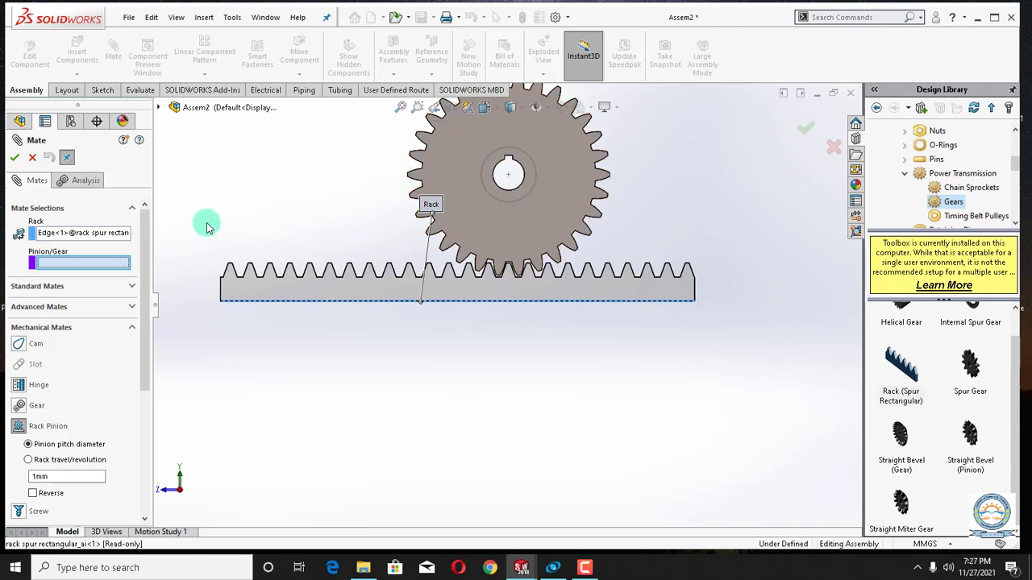
- Show the gear's ToothCut sketch and pick its pitch arc, 1524mm diameter, as pinion
left_click(190, 112)
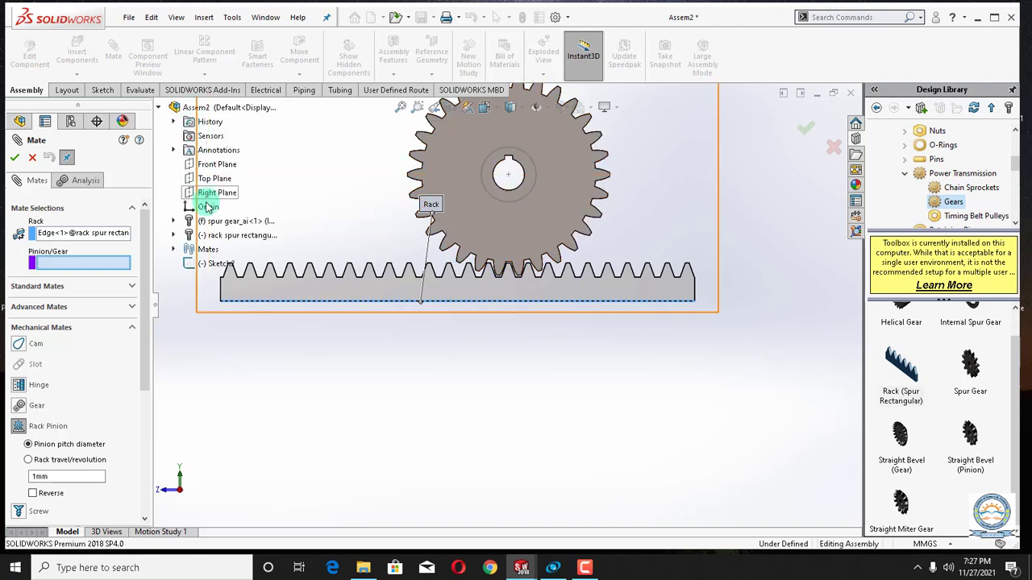
right_click(206, 223)
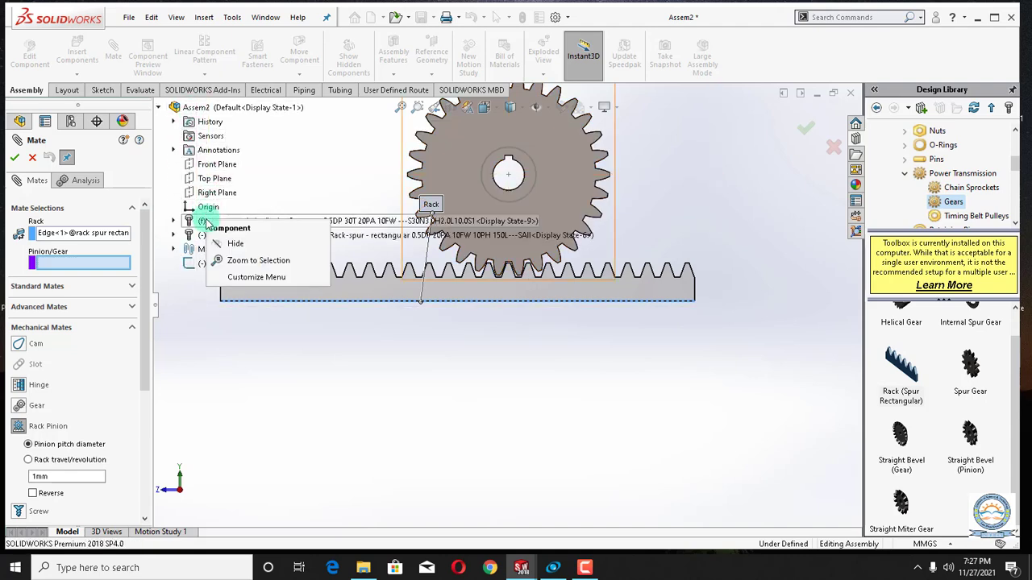
left_click(173, 220)
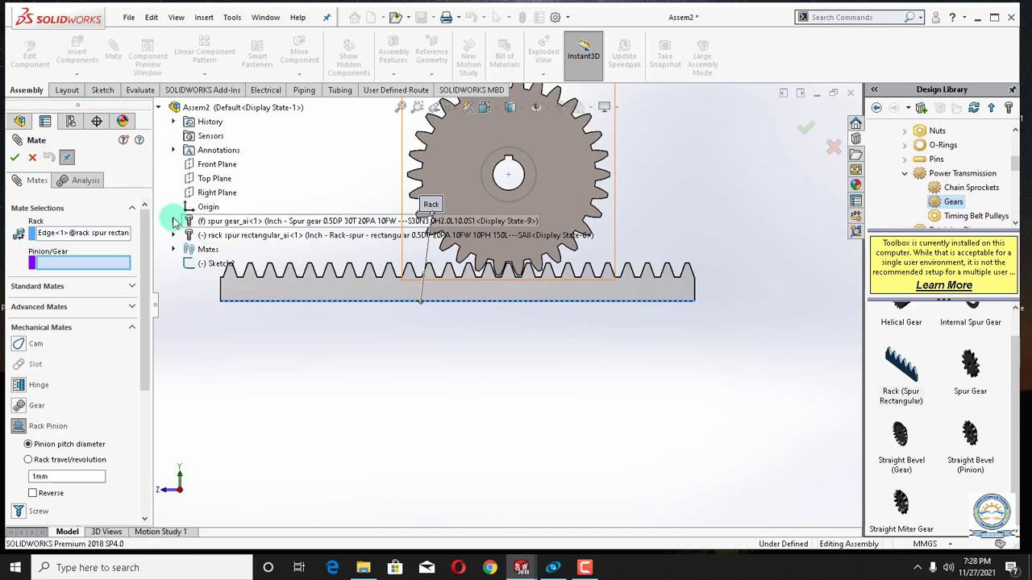
left_click(172, 221)
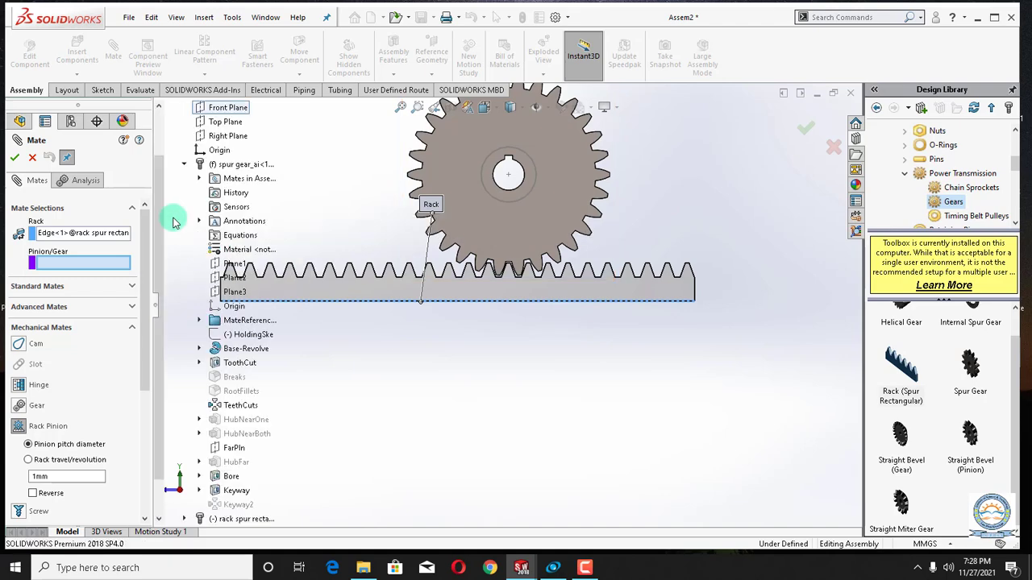
left_click(217, 361)
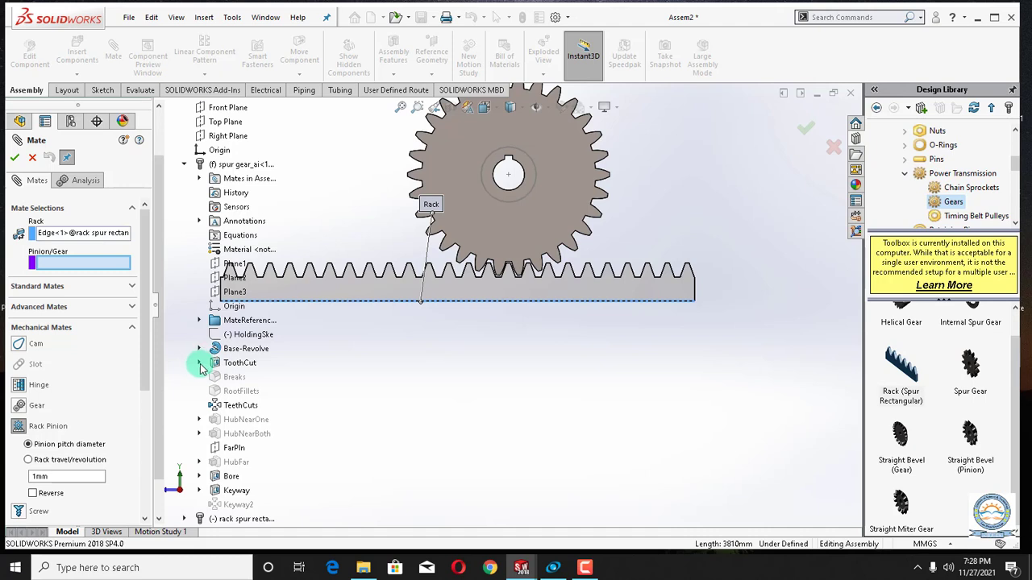
left_click(202, 364)
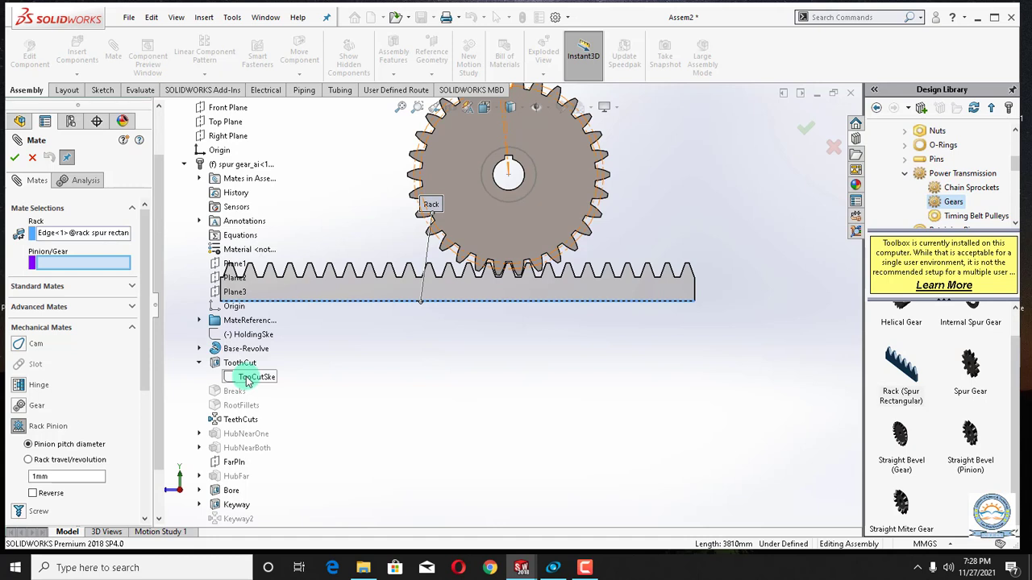
right_click(248, 382)
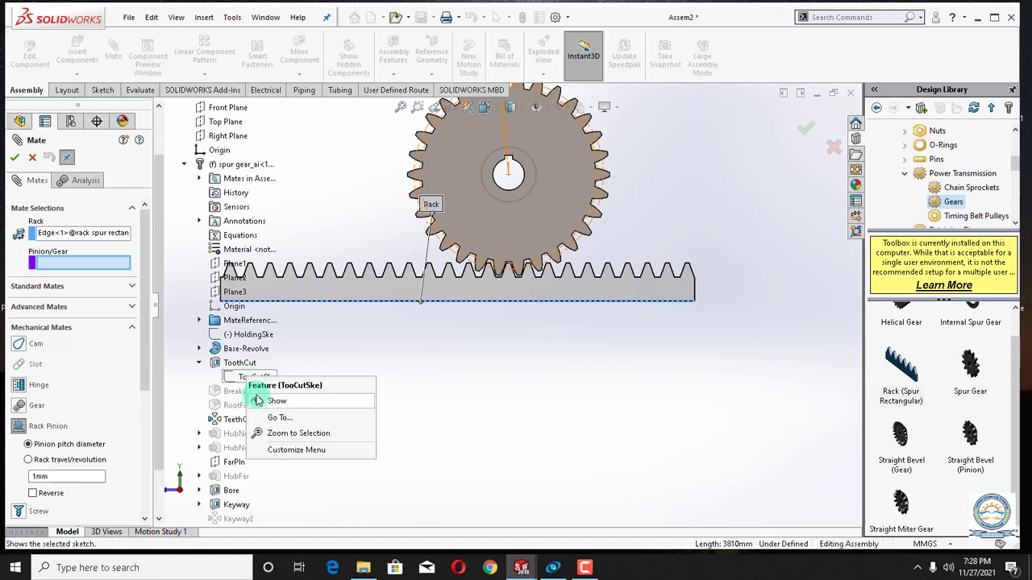
left_click(259, 398)
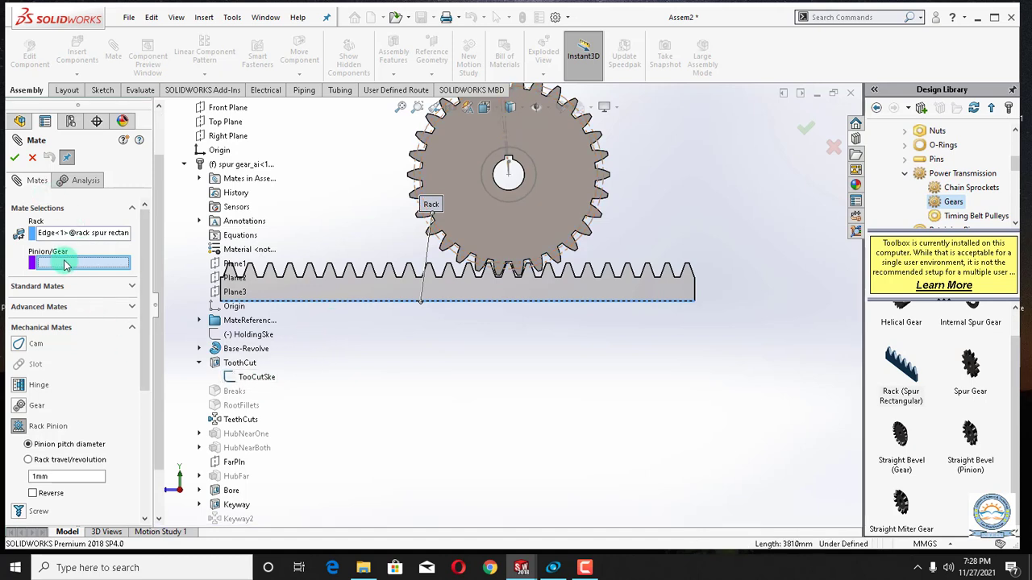
left_click(510, 270)
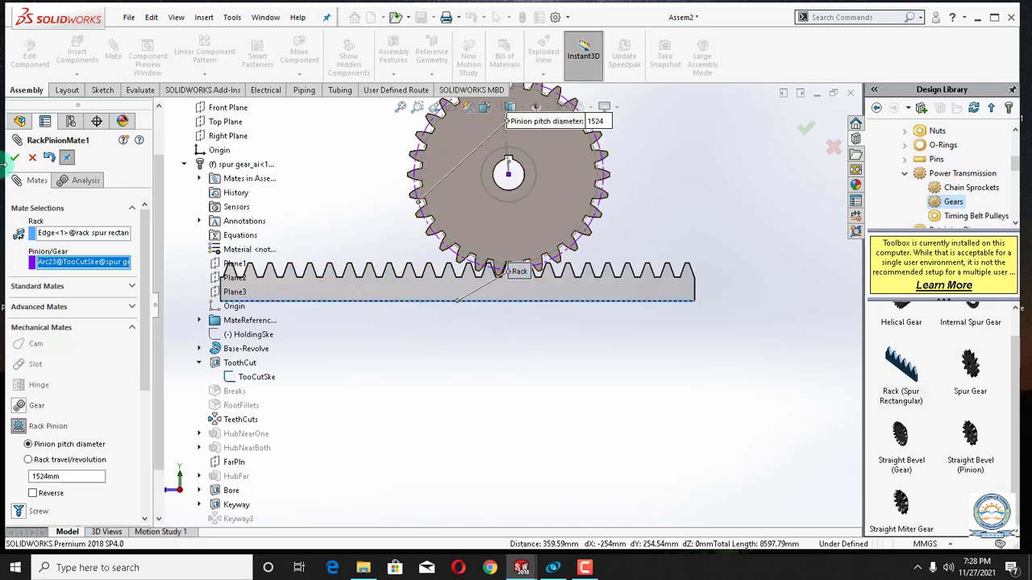
left_click(15, 160)
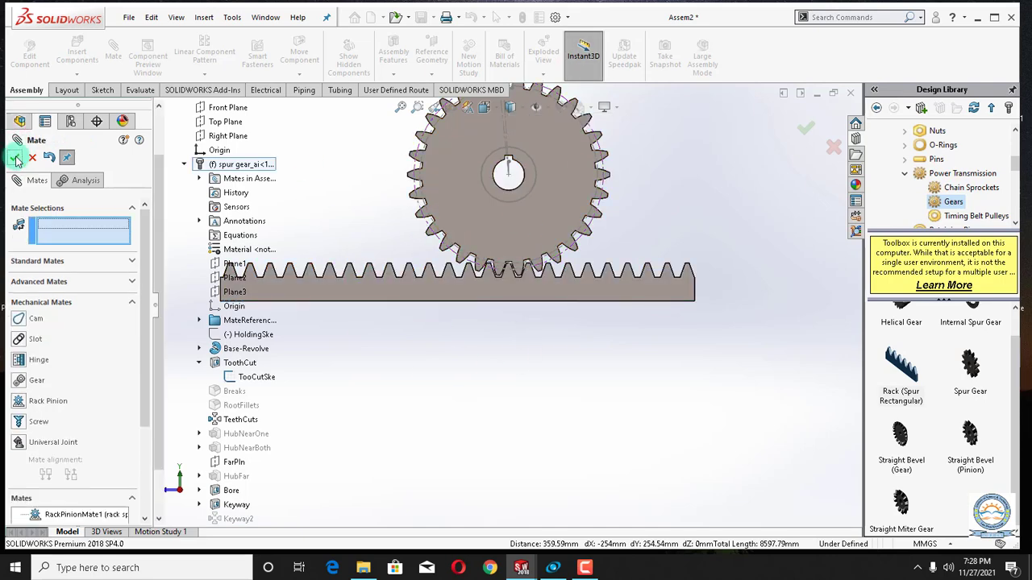
- Float the spur gear and rotate it so the meshed rack slides left
left_click(16, 160)
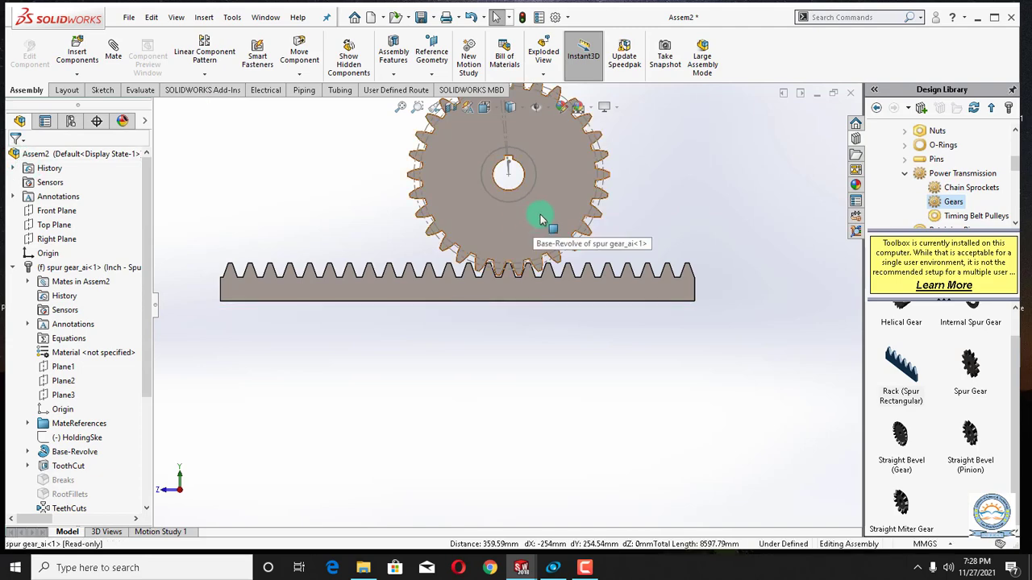
left_click_drag(534, 218, 578, 198)
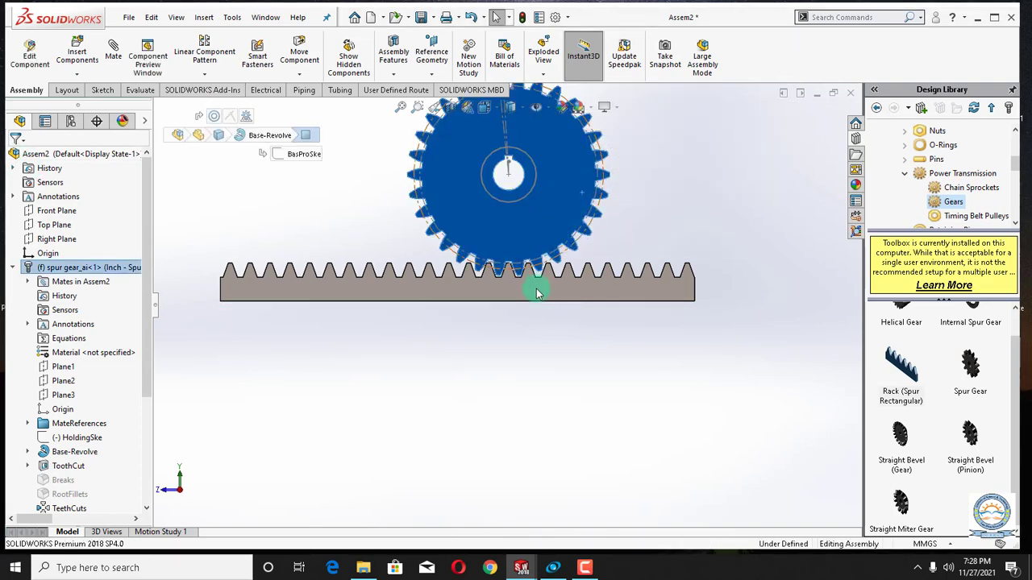
left_click_drag(535, 288, 564, 291)
right_click(524, 220)
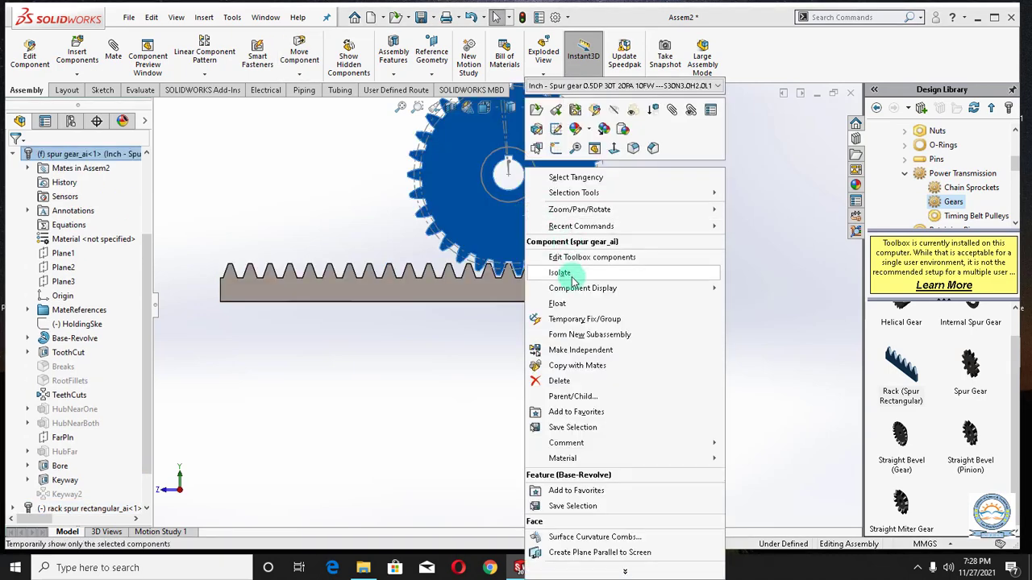
left_click(557, 300)
key("Escape")
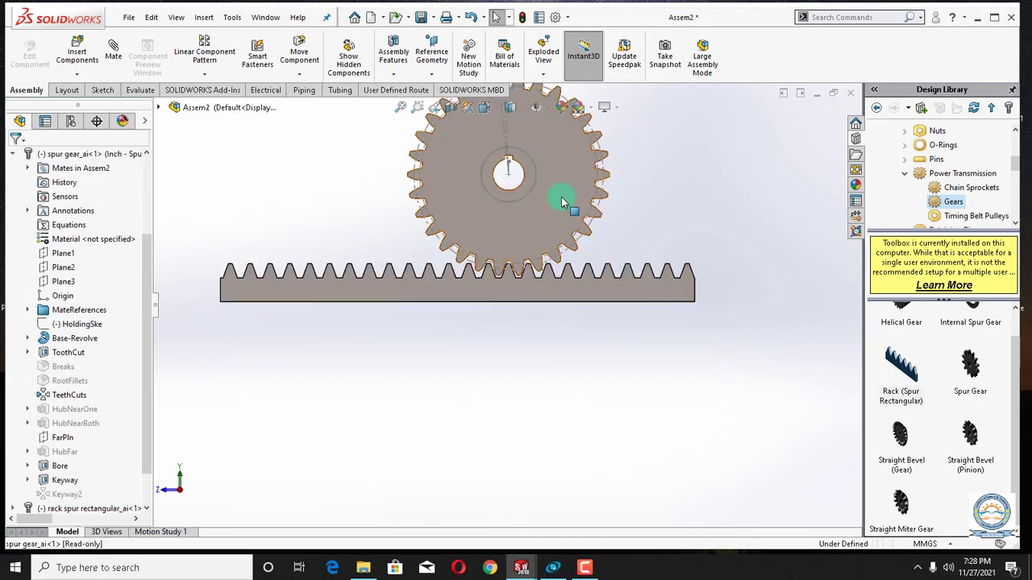
mouse_move(563, 202)
left_mouse_down()
mouse_move(539, 232)
mouse_move(557, 158)
mouse_move(502, 134)
mouse_move(546, 134)
mouse_move(555, 201)
mouse_move(491, 229)
mouse_move(525, 223)
mouse_move(575, 159)
mouse_move(569, 115)
mouse_move(524, 213)
mouse_move(484, 218)
mouse_move(502, 179)
mouse_move(550, 170)
mouse_move(488, 150)
mouse_move(472, 180)
mouse_move(489, 161)
mouse_move(516, 156)
mouse_move(576, 161)
mouse_move(586, 207)
mouse_move(519, 237)
mouse_move(571, 169)
mouse_move(553, 196)
mouse_move(496, 133)
mouse_move(500, 189)
mouse_move(483, 152)
mouse_move(527, 134)
mouse_move(542, 194)
mouse_move(489, 213)
mouse_move(480, 193)
mouse_move(530, 206)
mouse_move(540, 196)
left_mouse_up()
key("Escape")
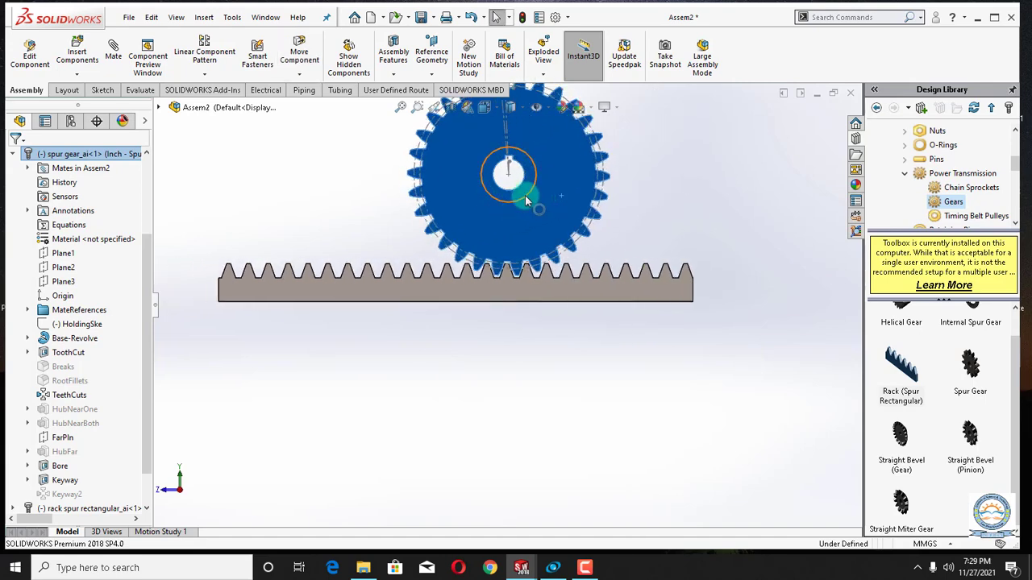
- Hide the tooth-cut sketch, turn the gear again, and switch to Isometric view
right_click(525, 201)
left_click(500, 153)
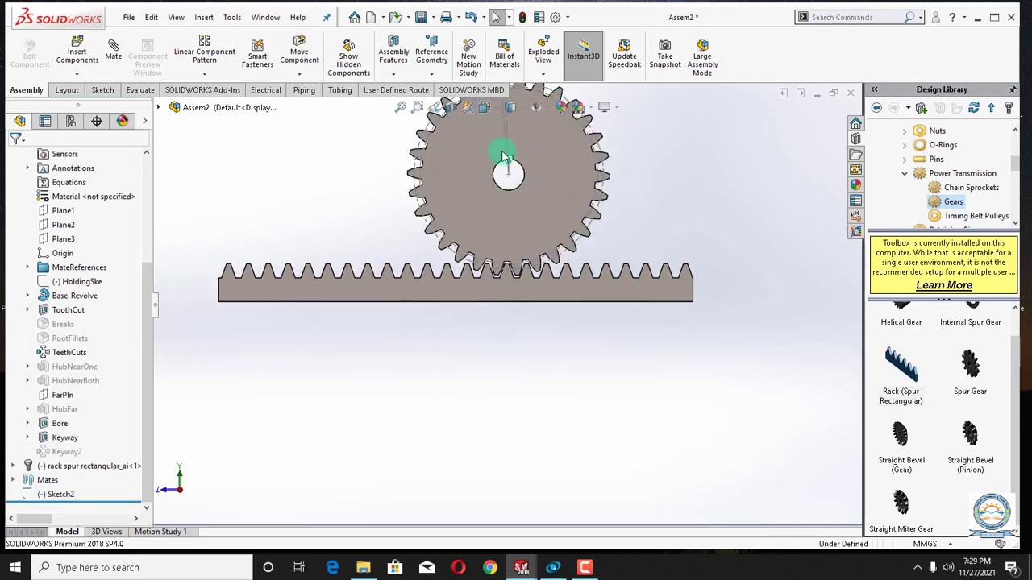
left_click(598, 150)
right_click(596, 146)
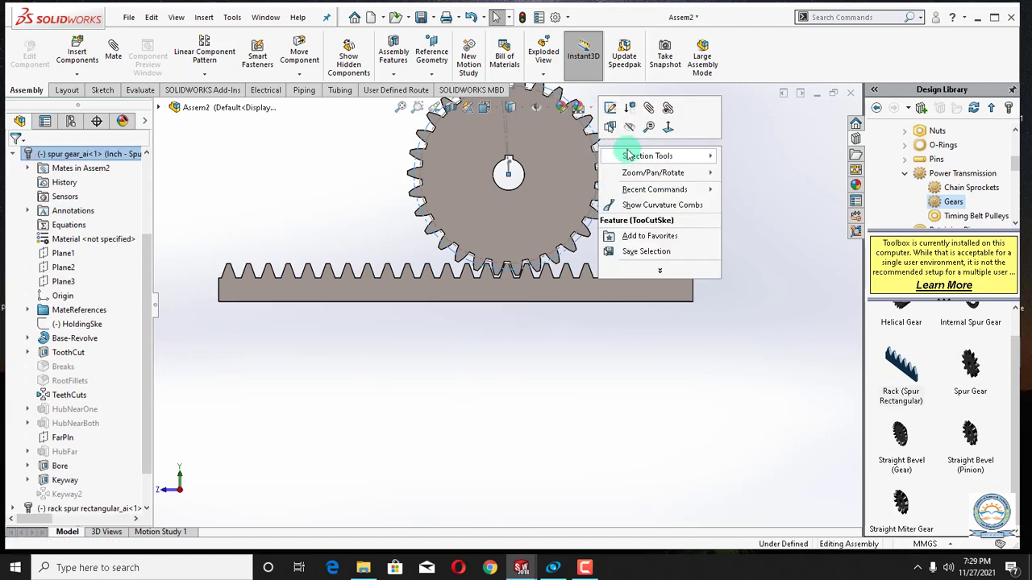
left_click(592, 198)
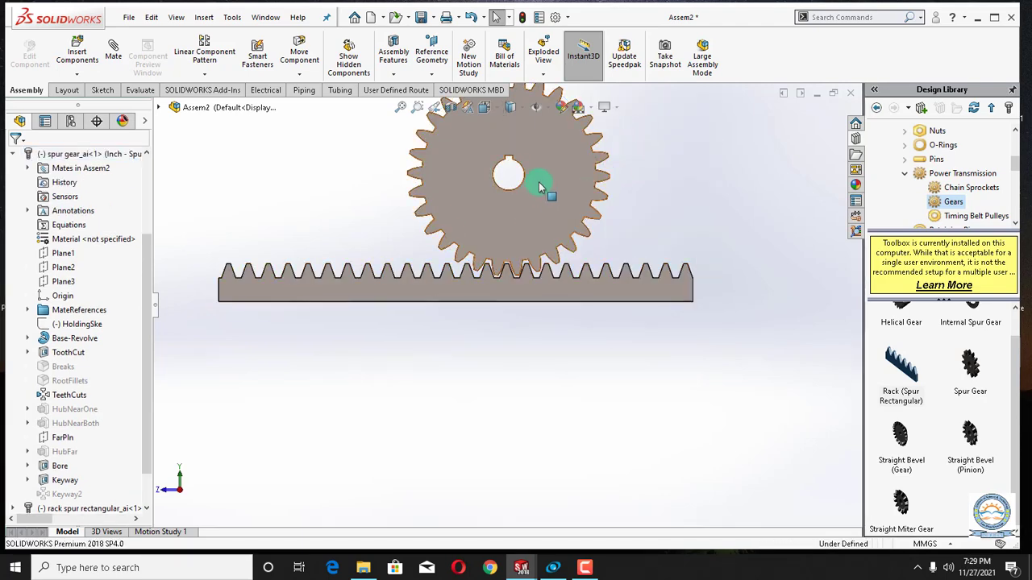
mouse_move(537, 184)
left_mouse_down()
mouse_move(510, 233)
mouse_move(580, 158)
mouse_move(686, 203)
left_mouse_up()
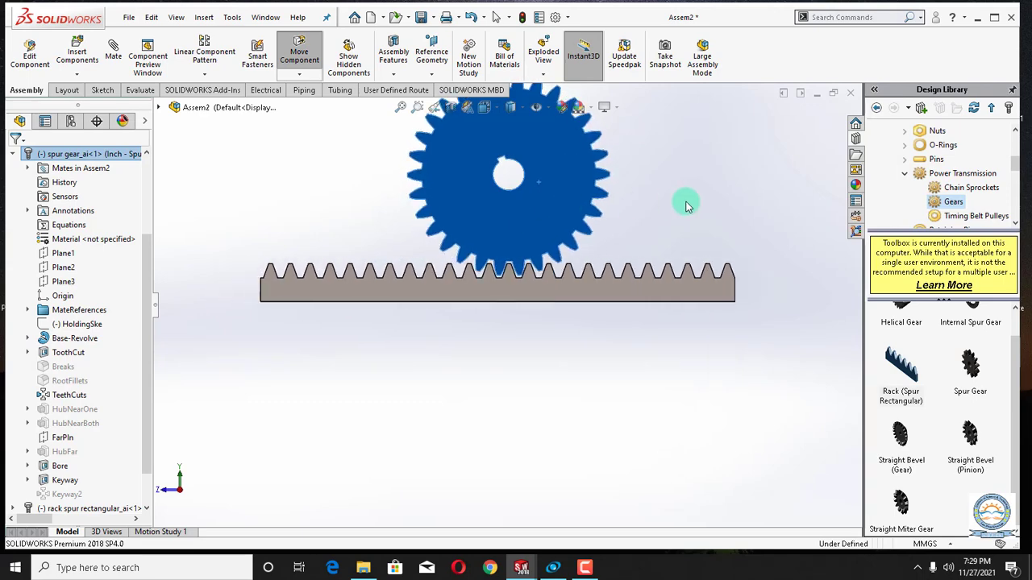
left_click(689, 203)
key("ctrl+7")
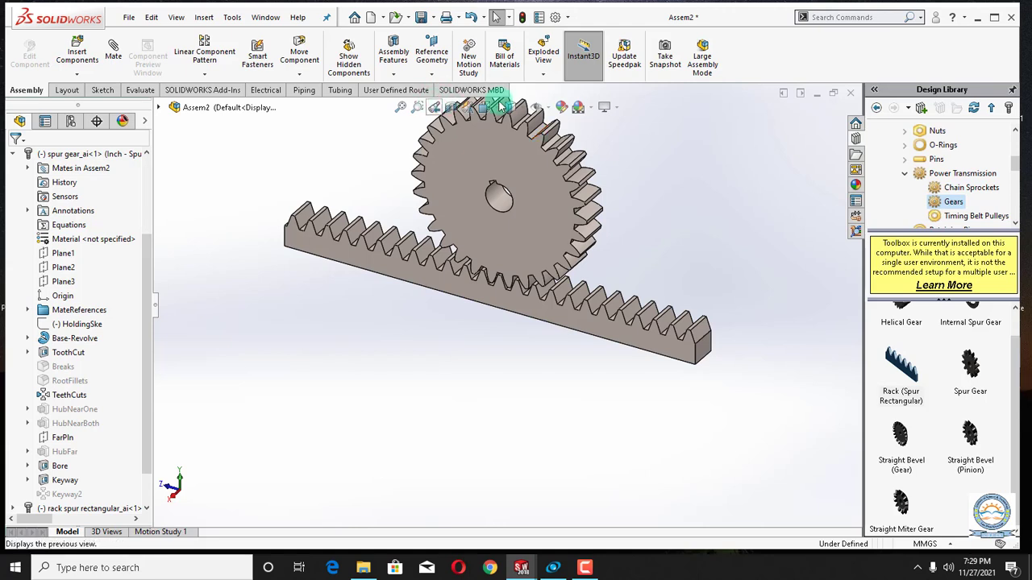
- Apply a green appearance colour to the spur gear
left_click(569, 111)
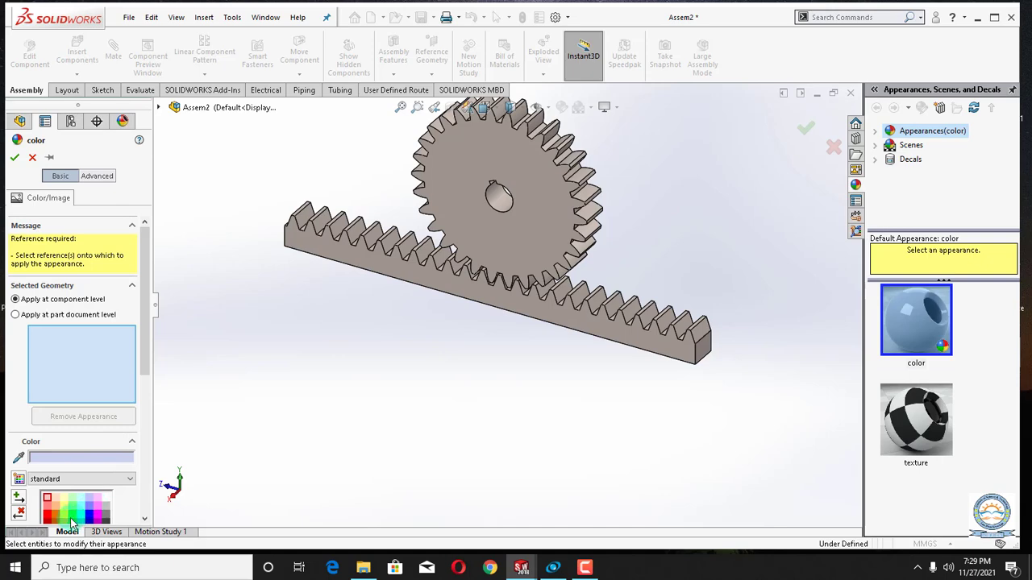
left_click(71, 520)
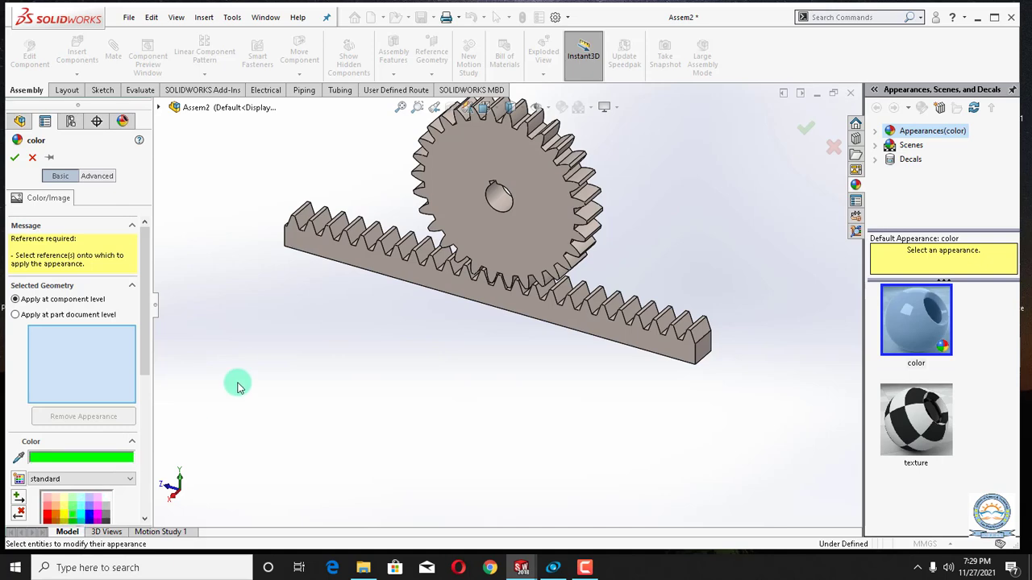
left_click(517, 234)
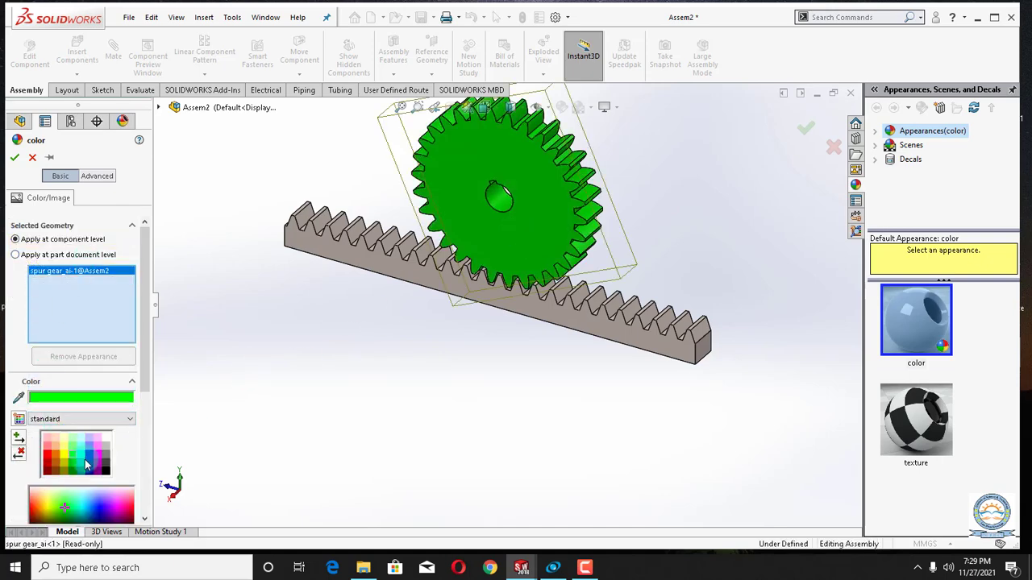
key("Return")
- Drag the green gear so it rolls along the rack
mouse_move(565, 216)
left_mouse_down()
mouse_move(534, 322)
mouse_move(456, 339)
mouse_move(557, 237)
mouse_move(496, 197)
mouse_move(460, 146)
mouse_move(552, 214)
mouse_move(534, 282)
mouse_move(431, 387)
left_mouse_up()
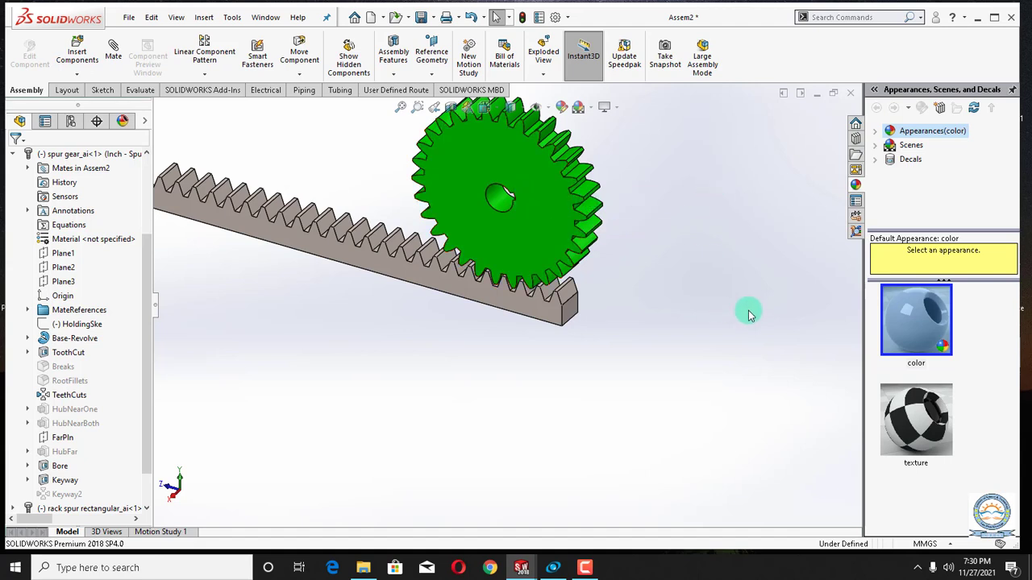
left_click_drag(925, 304, 516, 242)
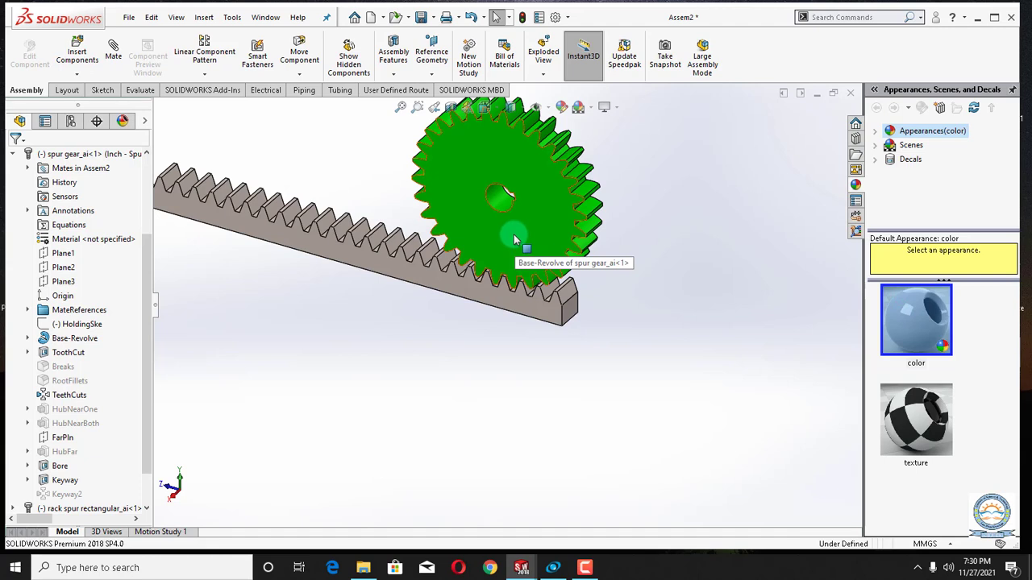
mouse_move(516, 242)
left_mouse_down()
mouse_move(588, 235)
mouse_move(603, 260)
left_mouse_up()
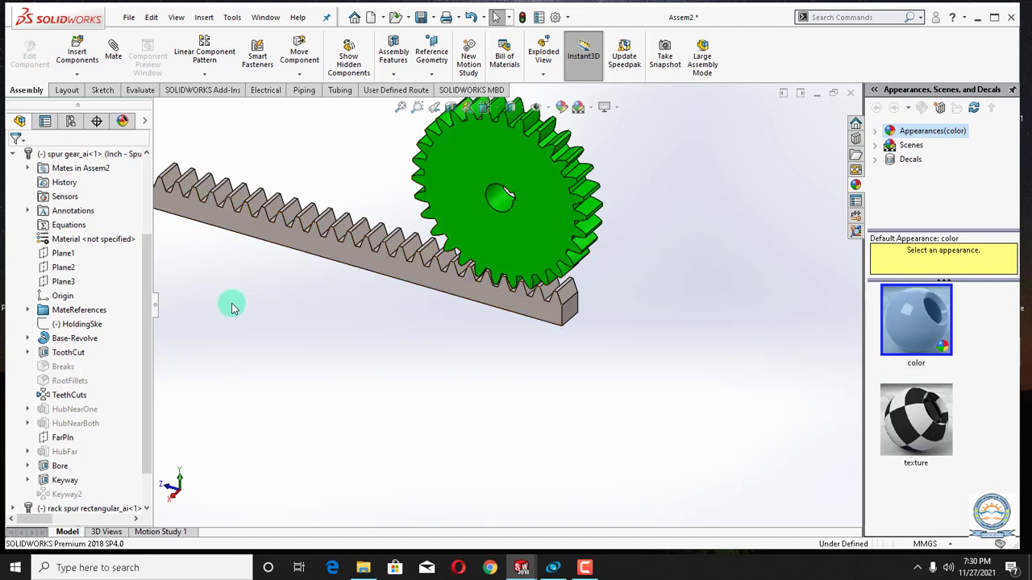